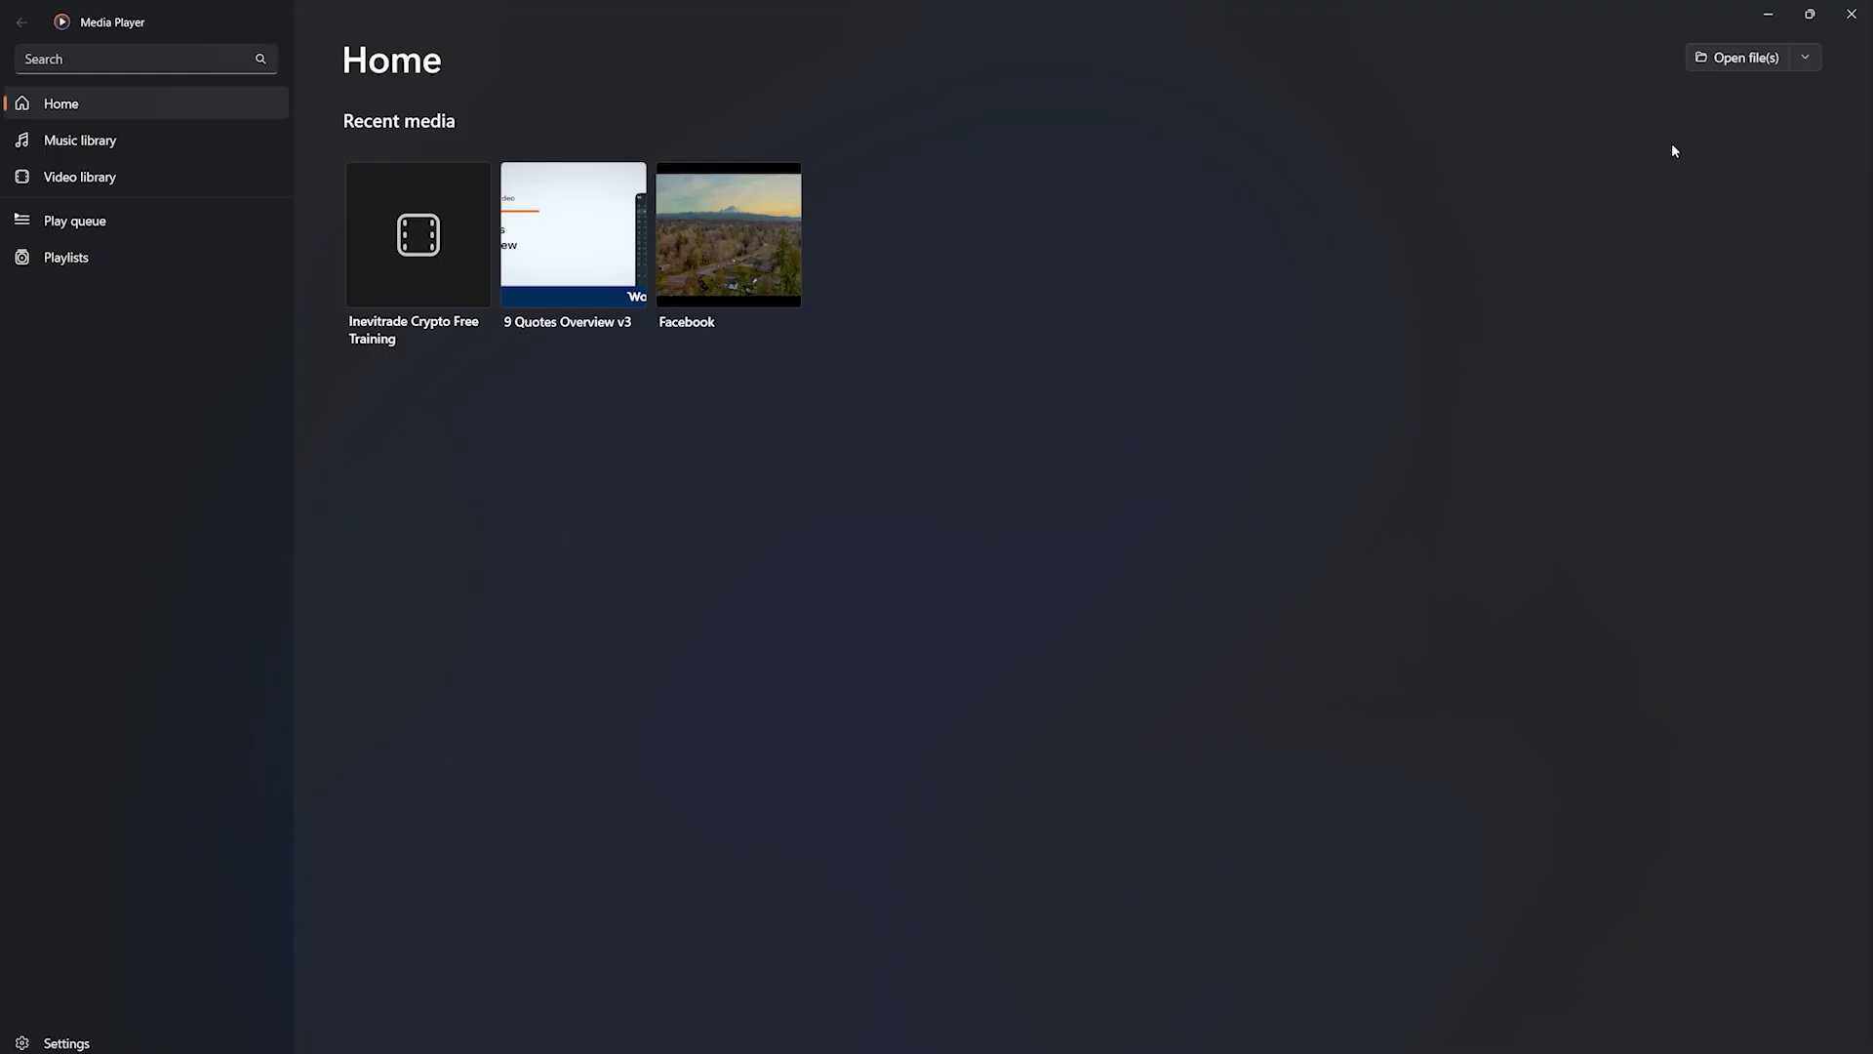
# Preview the Light app theme in Settings, restore Dark, and return to the Home page
pyautogui.click(88, 1042)
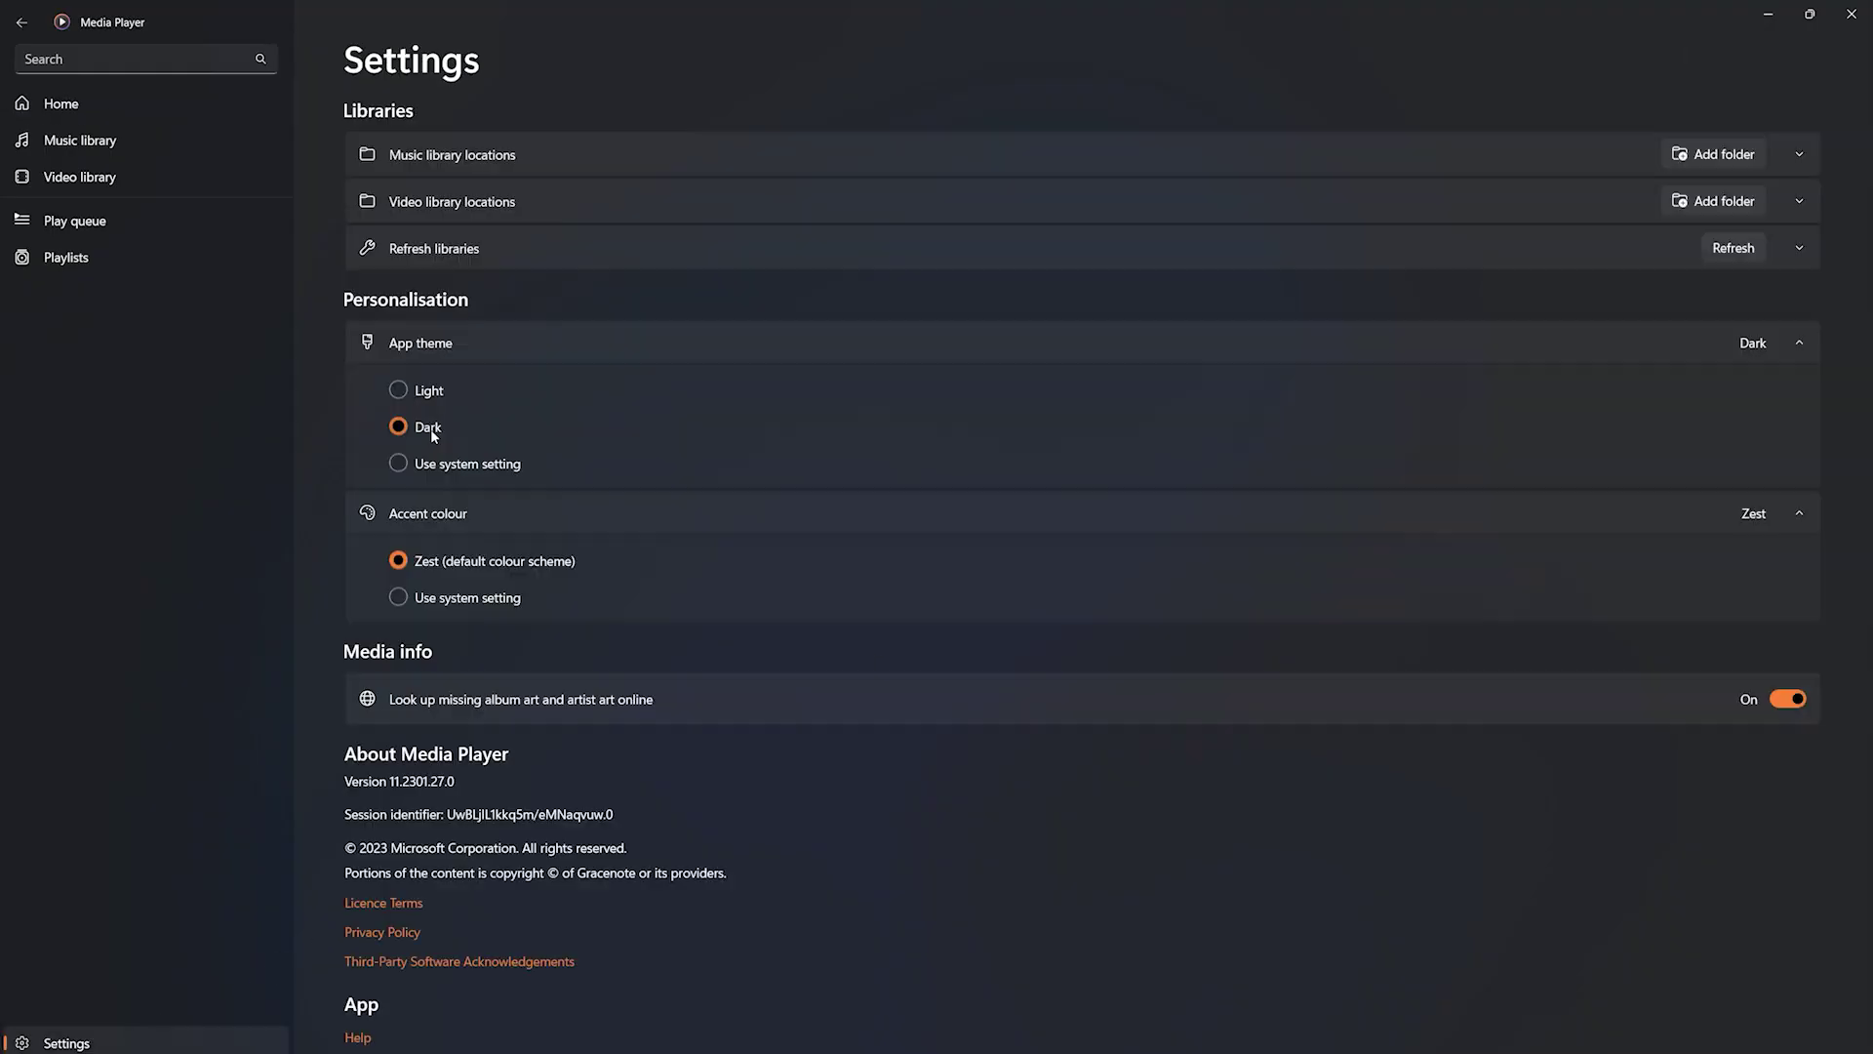
pyautogui.click(398, 390)
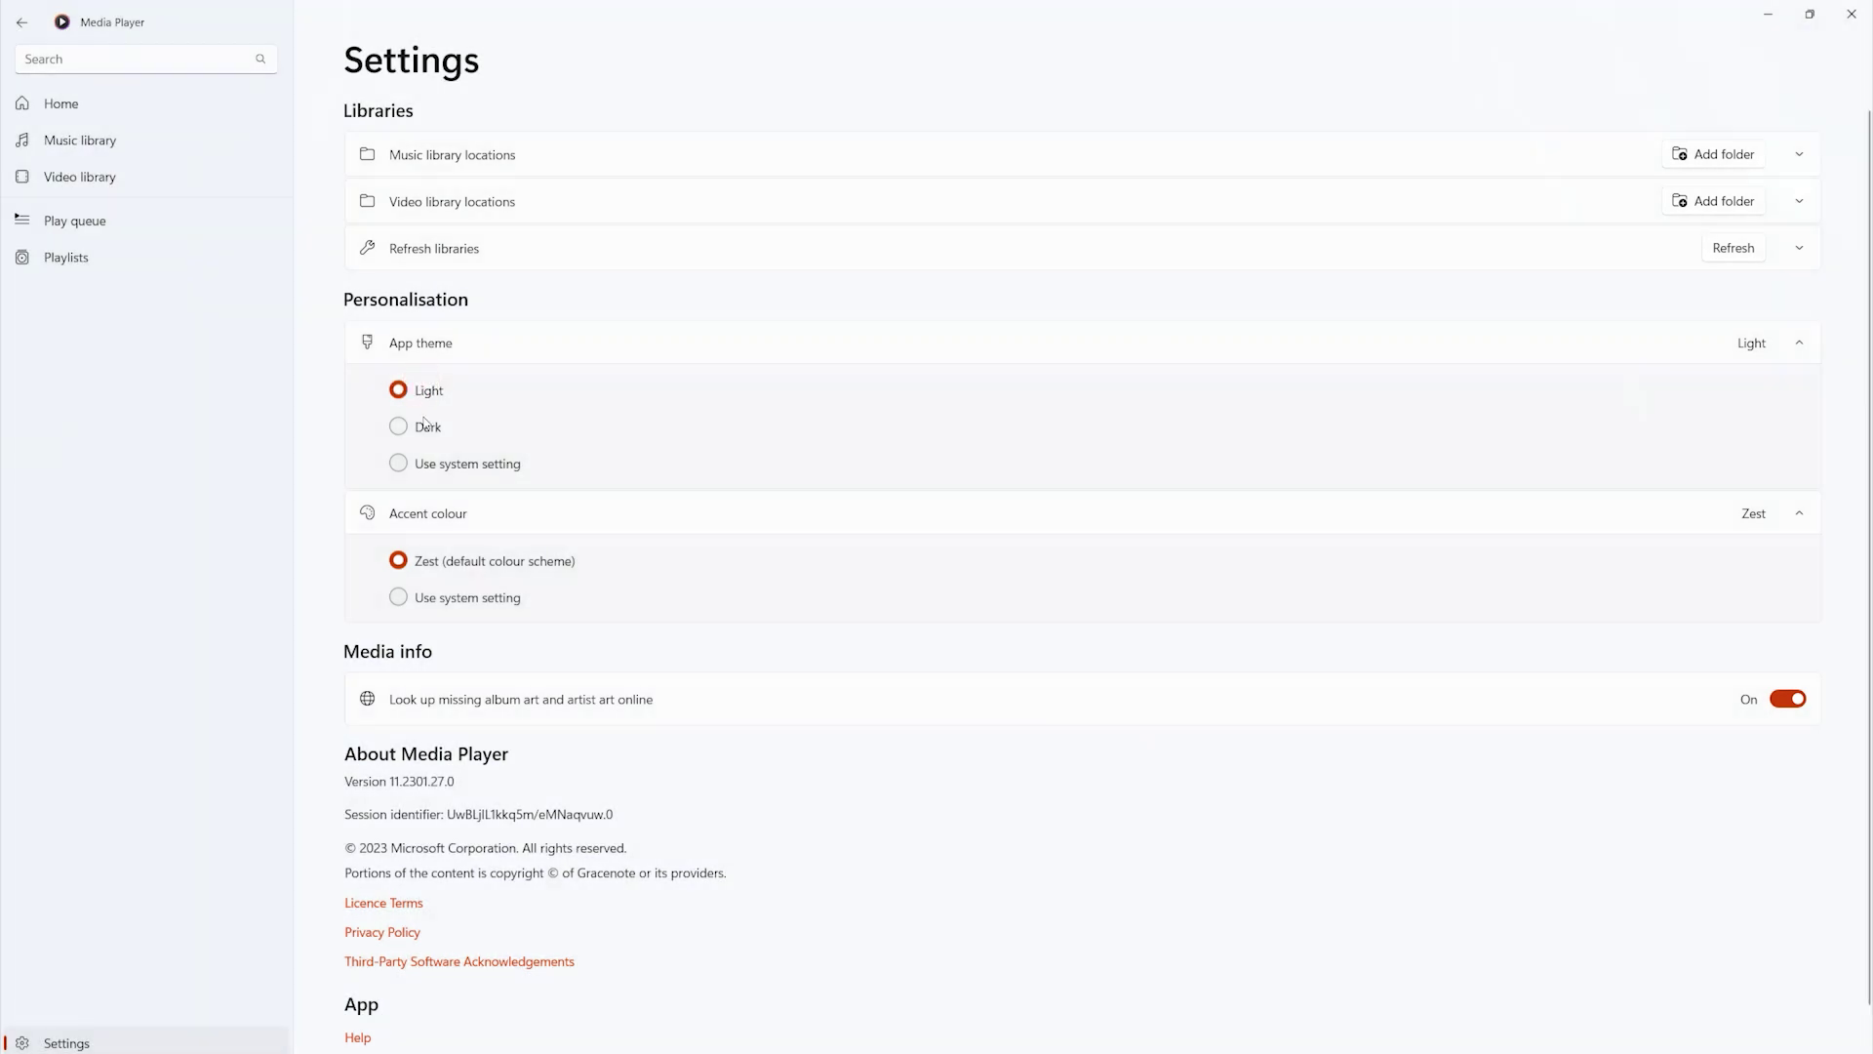
pyautogui.click(398, 426)
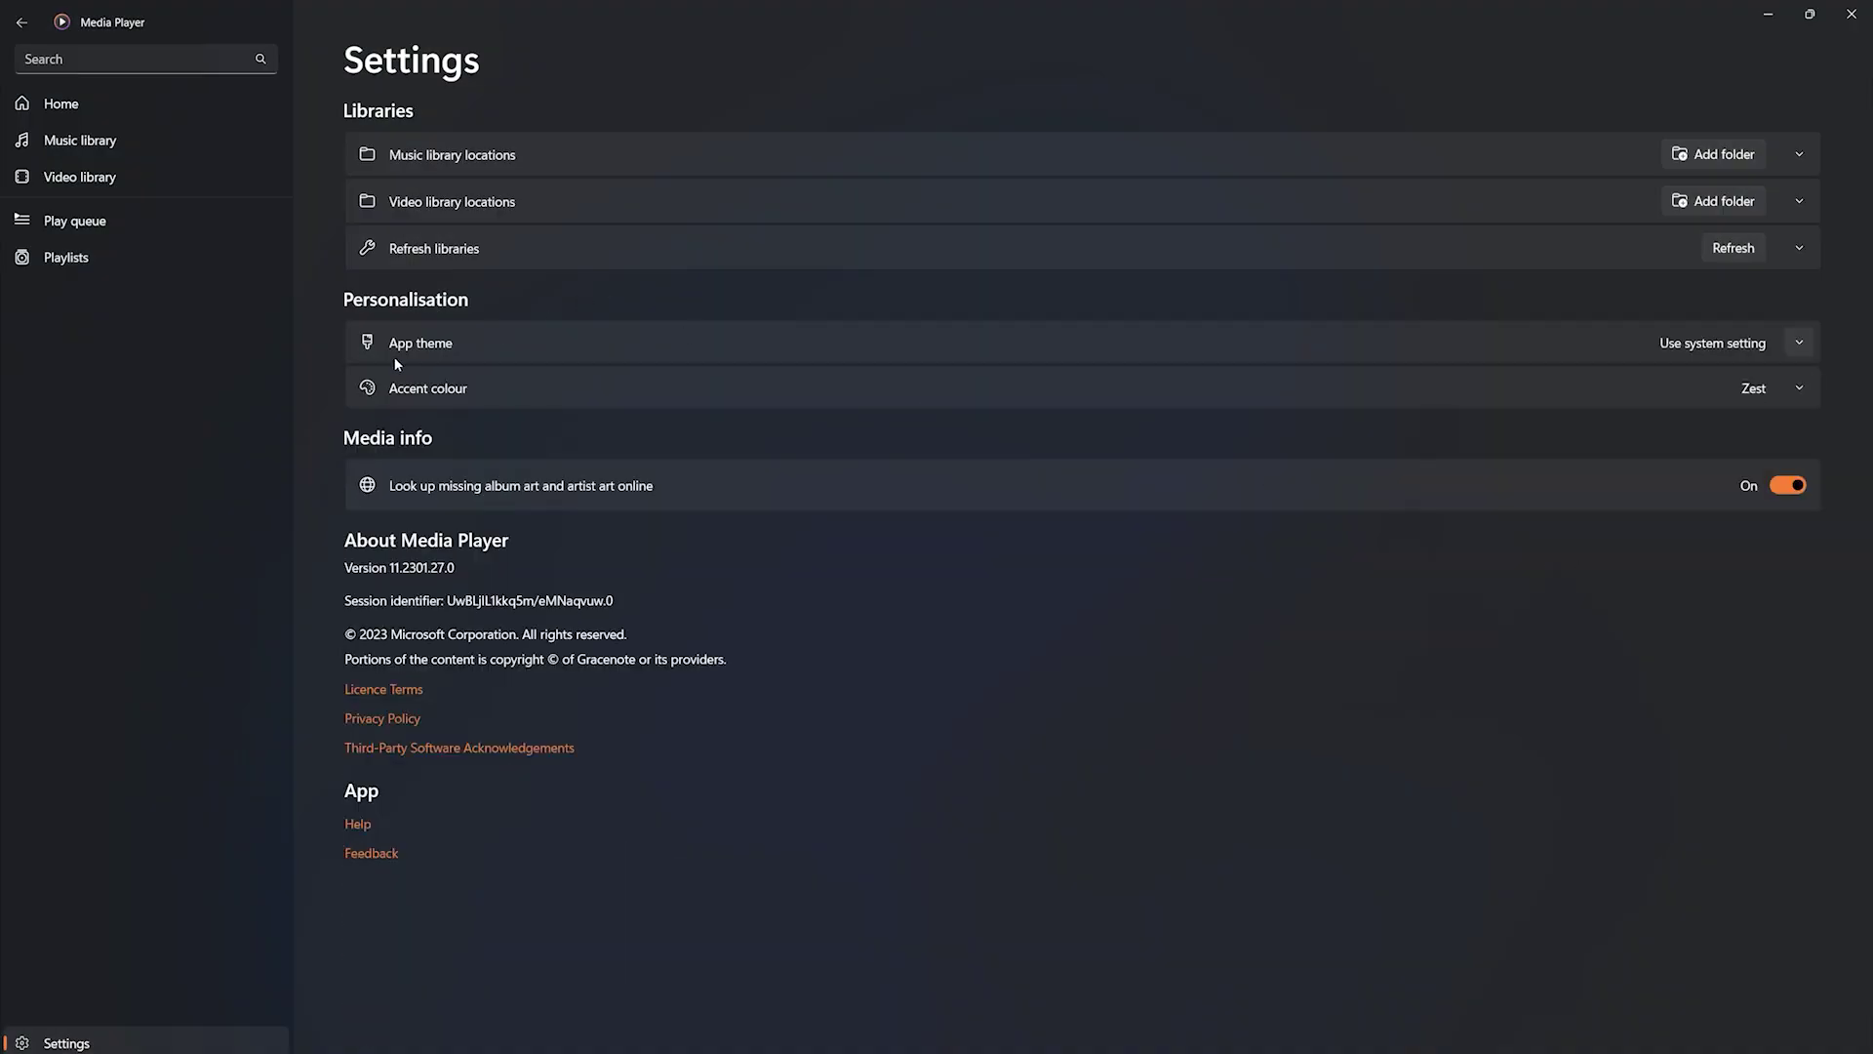
pyautogui.click(68, 110)
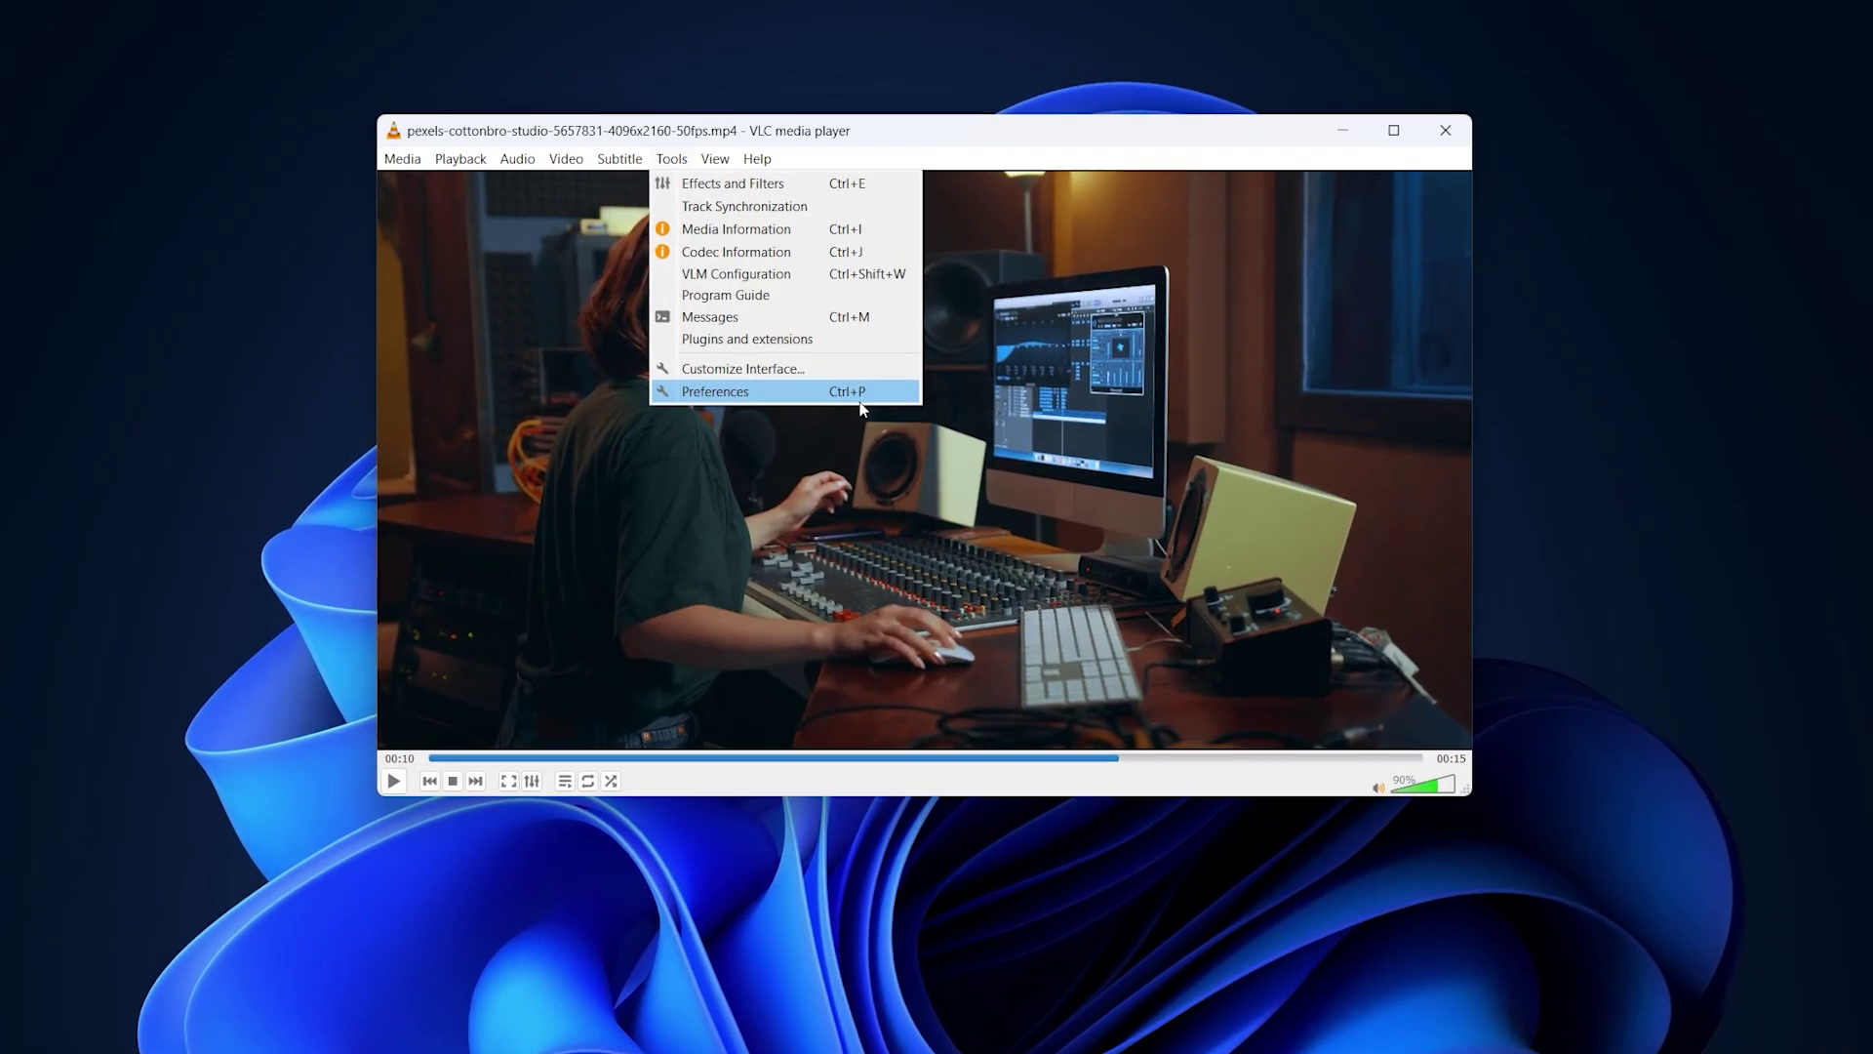
# Show VLC's Simple Preferences via Tools > Preferences and switch to the Video settings
pyautogui.click(862, 408)
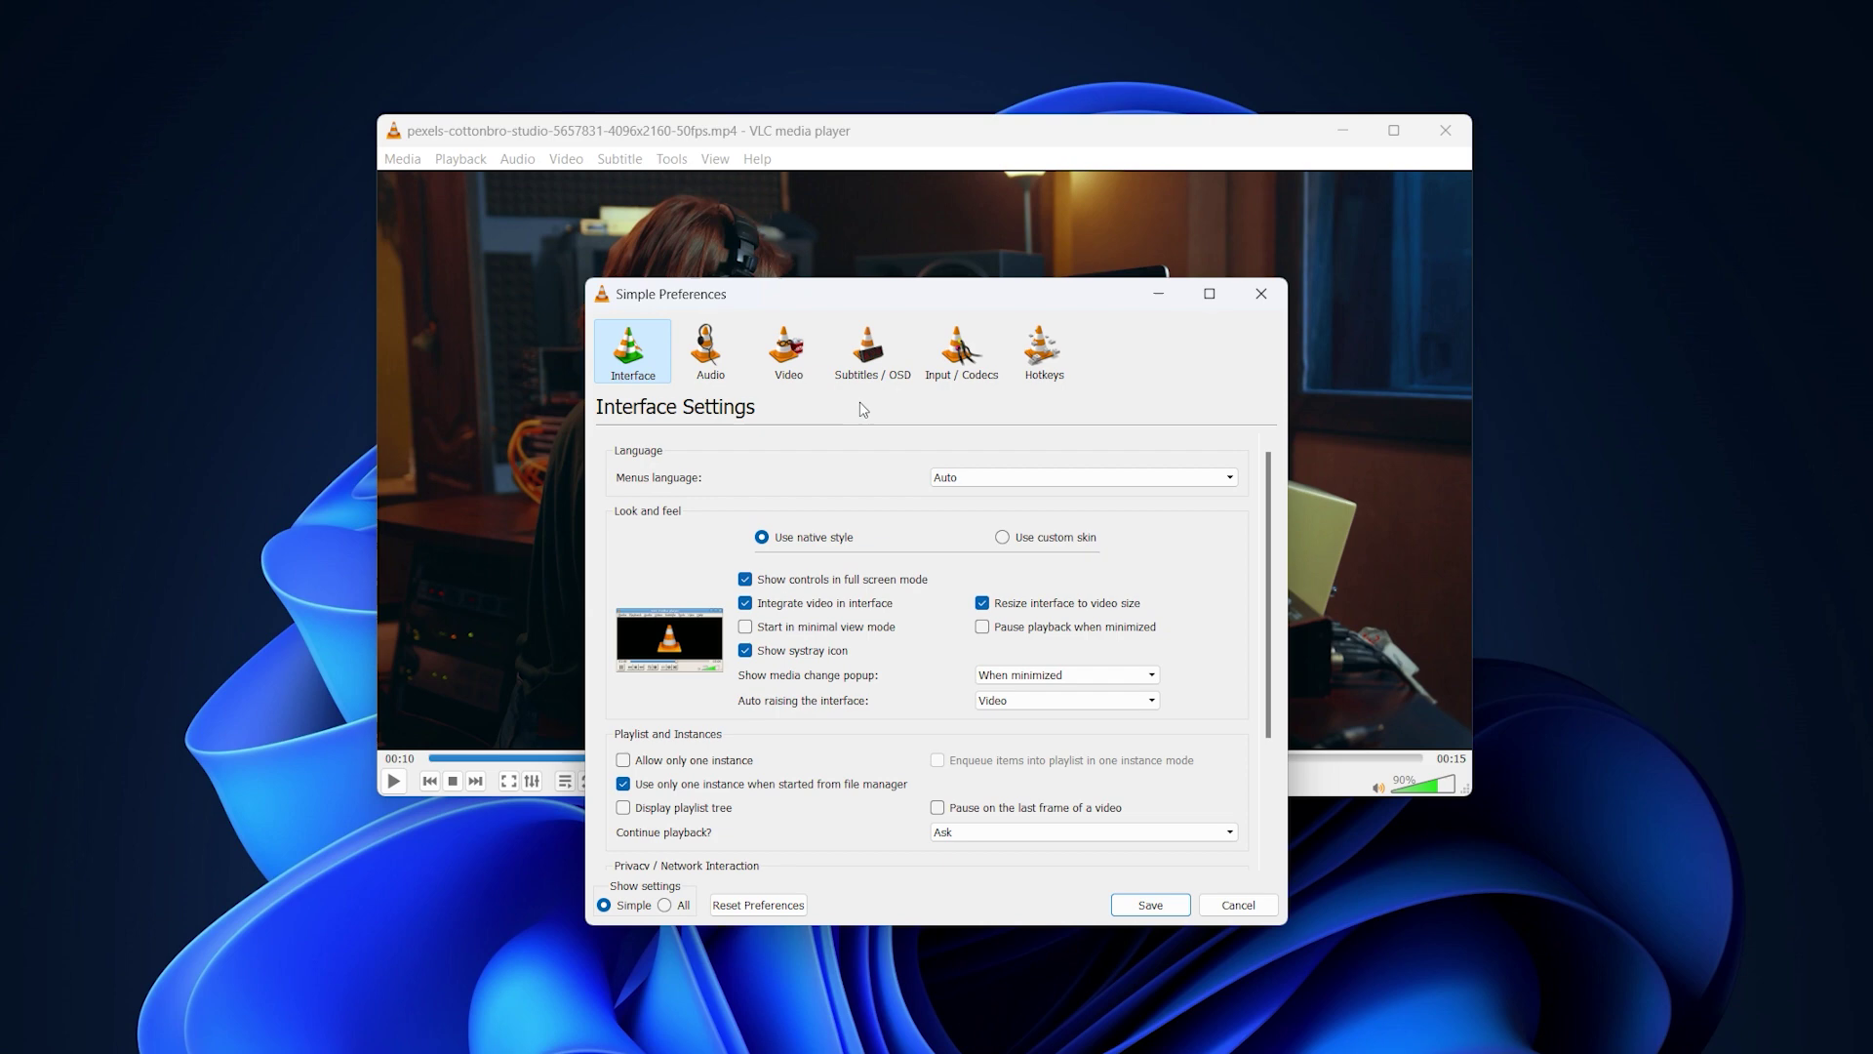
pyautogui.click(797, 380)
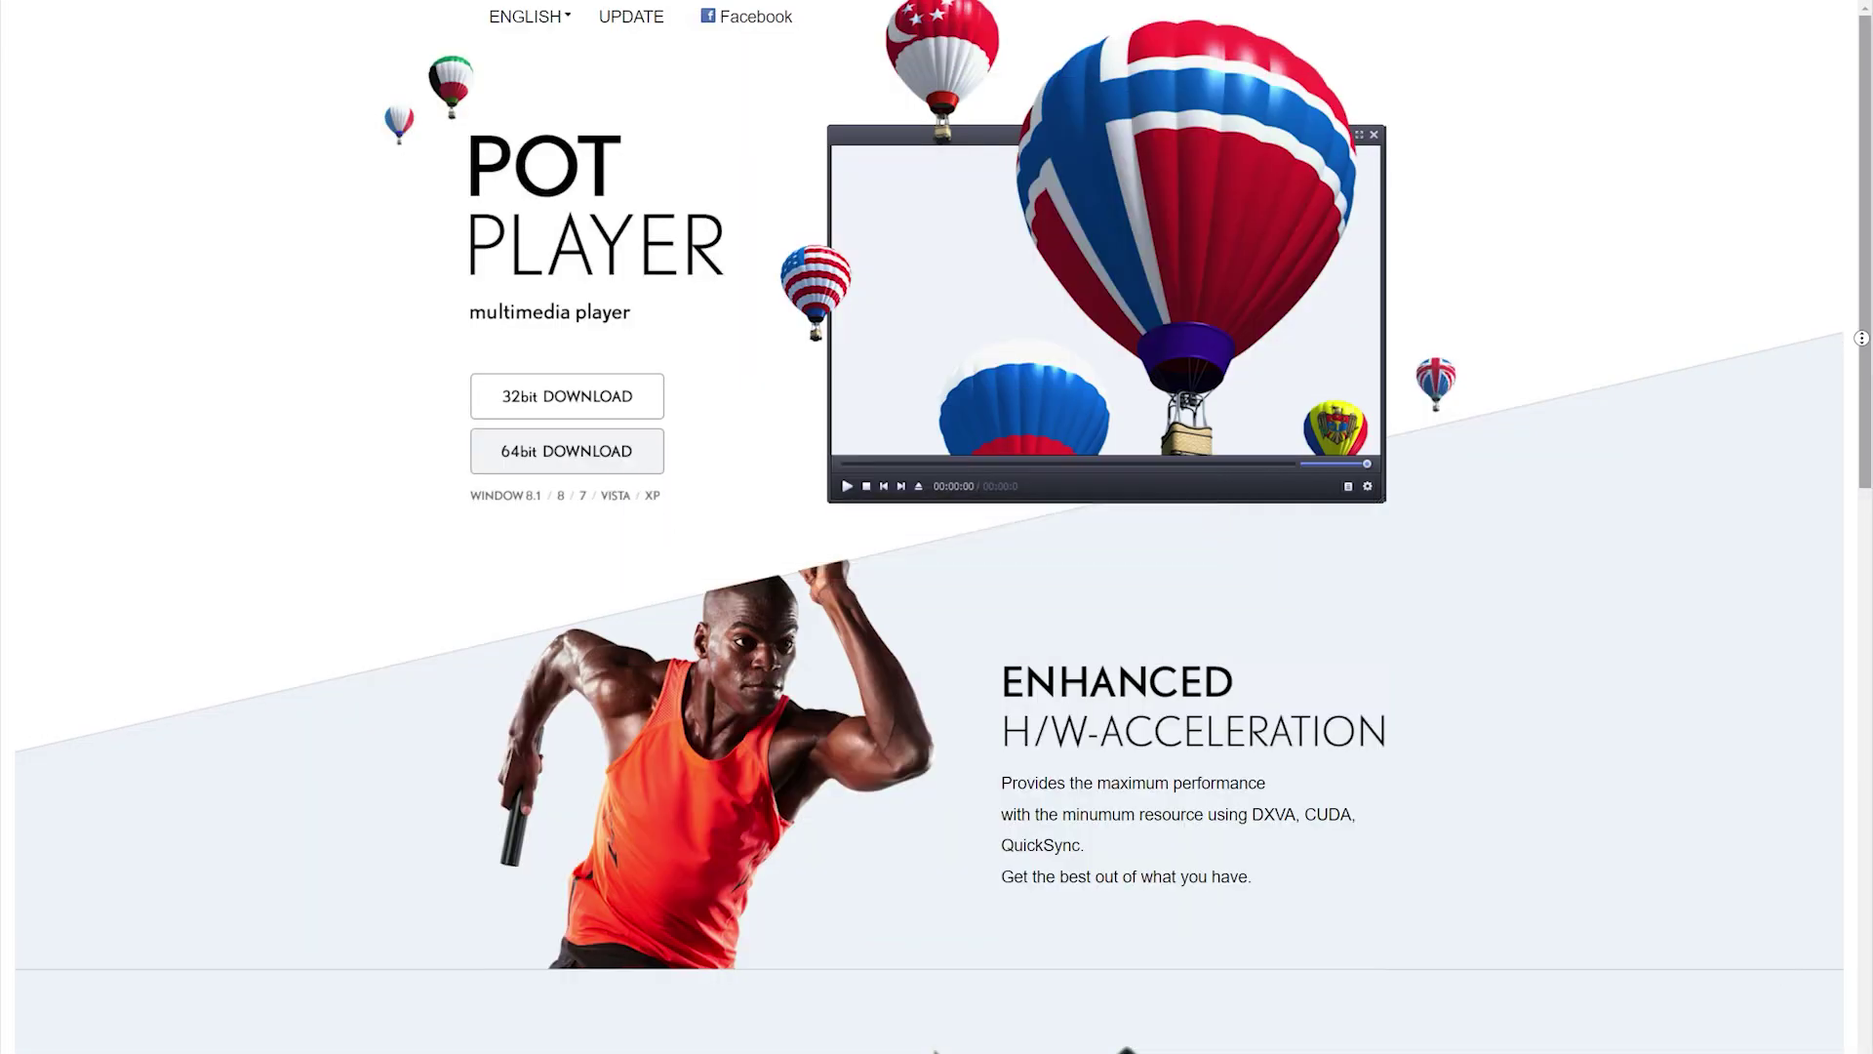
pyautogui.scroll(-2, 1862, 338)
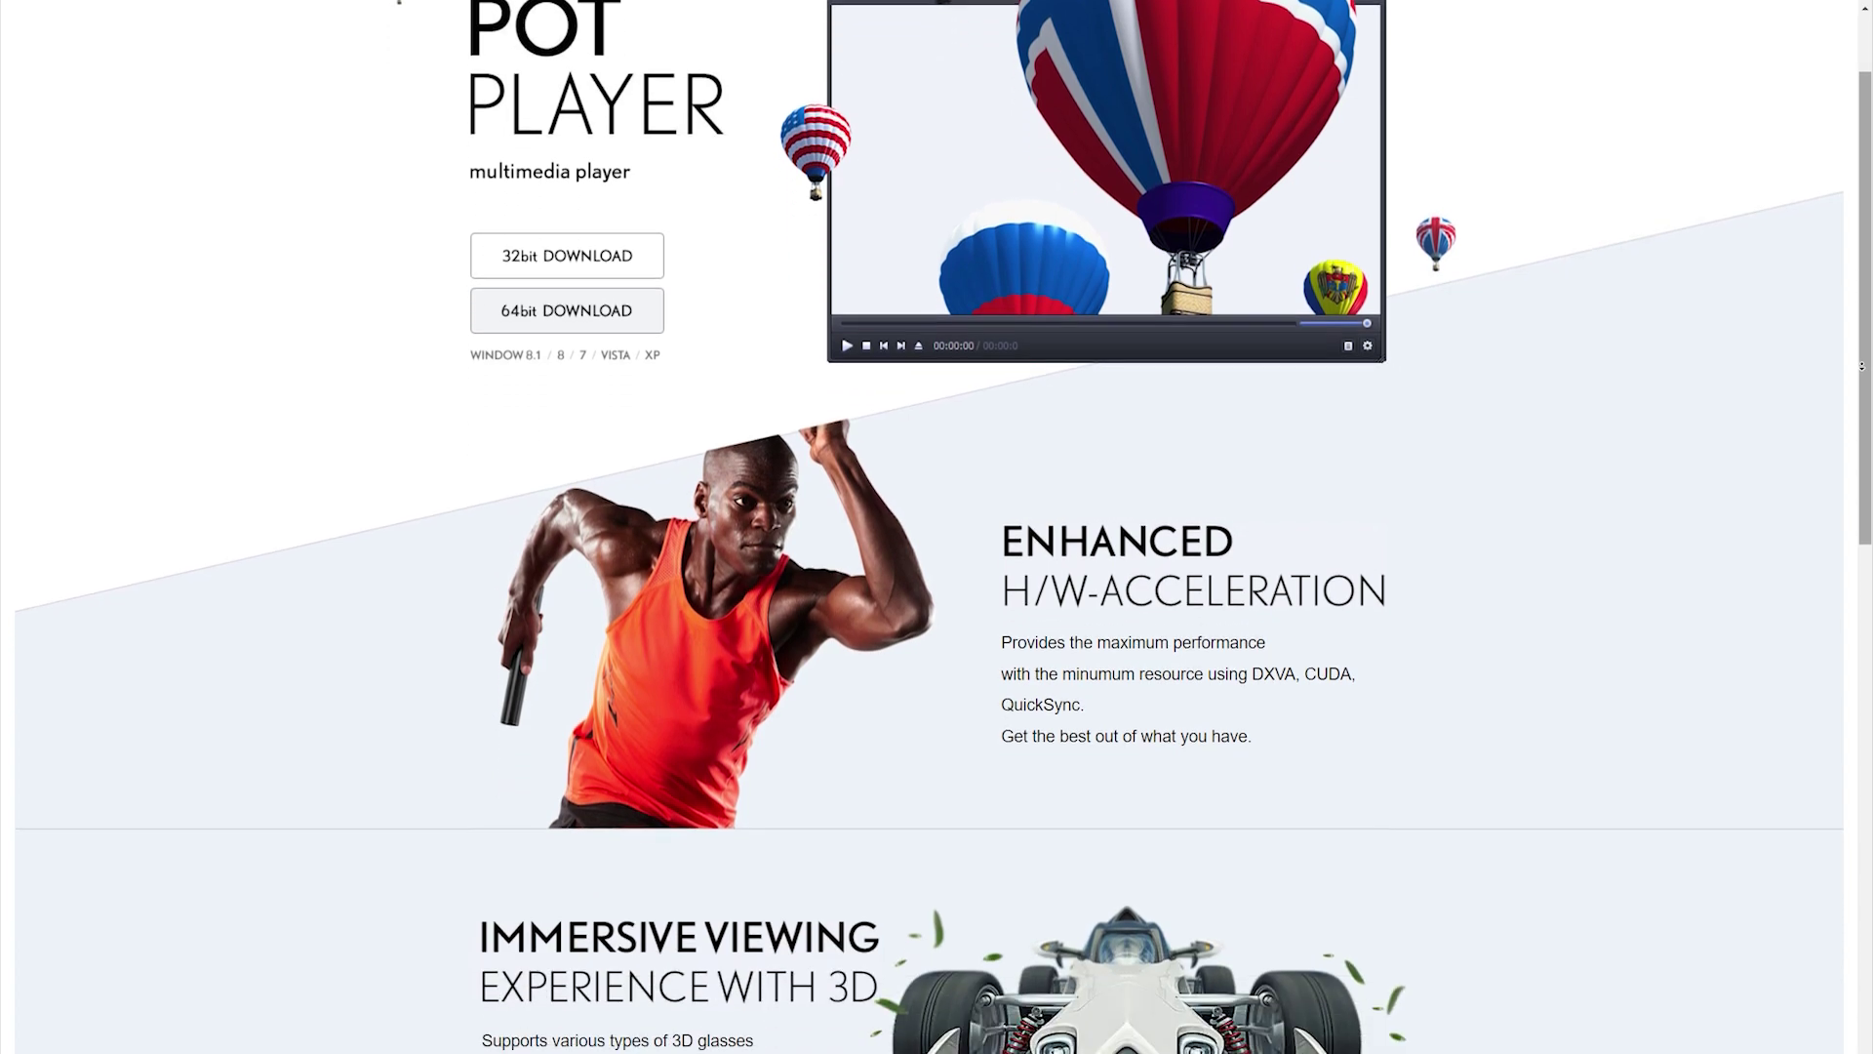
pyautogui.scroll(-1, 1861, 367)
pyautogui.scroll(-1, 1861, 365)
pyautogui.scroll(-1, 1862, 367)
pyautogui.scroll(-1, 1862, 366)
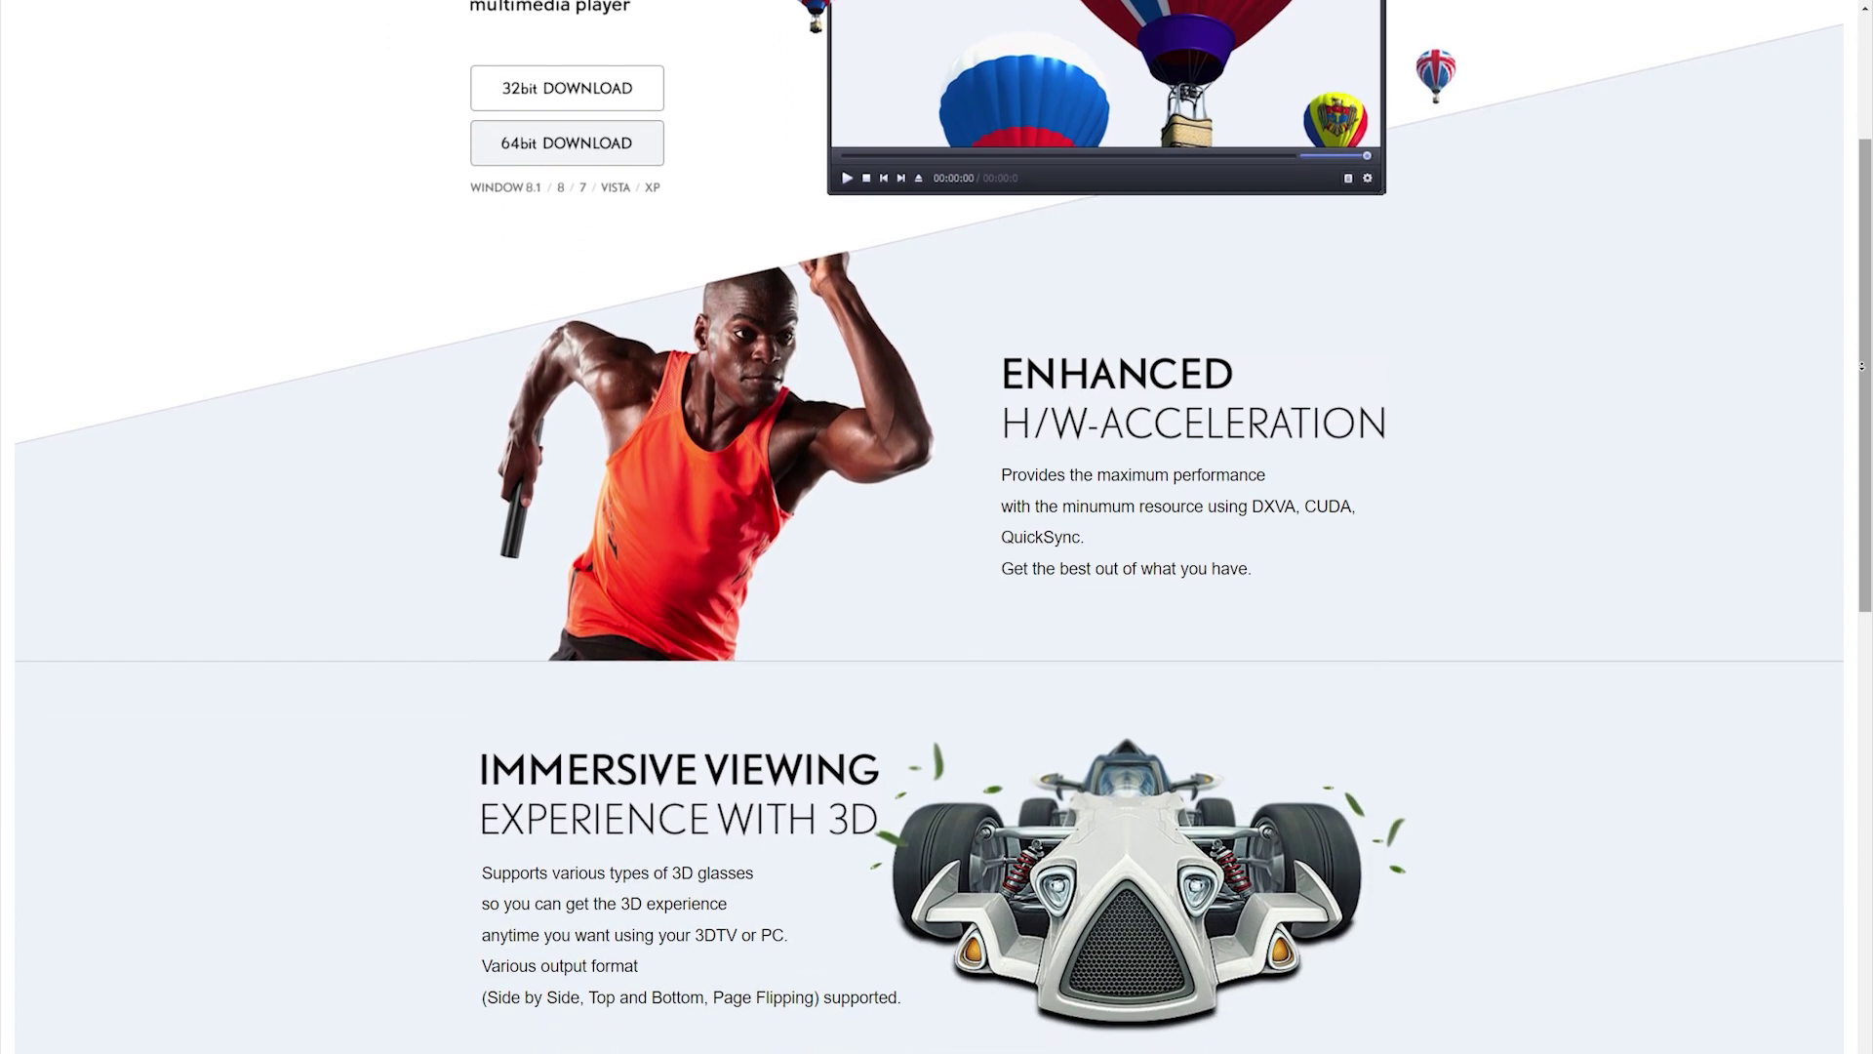
pyautogui.scroll(-1, 1861, 366)
pyautogui.scroll(-1, 1862, 366)
pyautogui.scroll(-1, 1862, 366)
pyautogui.scroll(-1, 1862, 366)
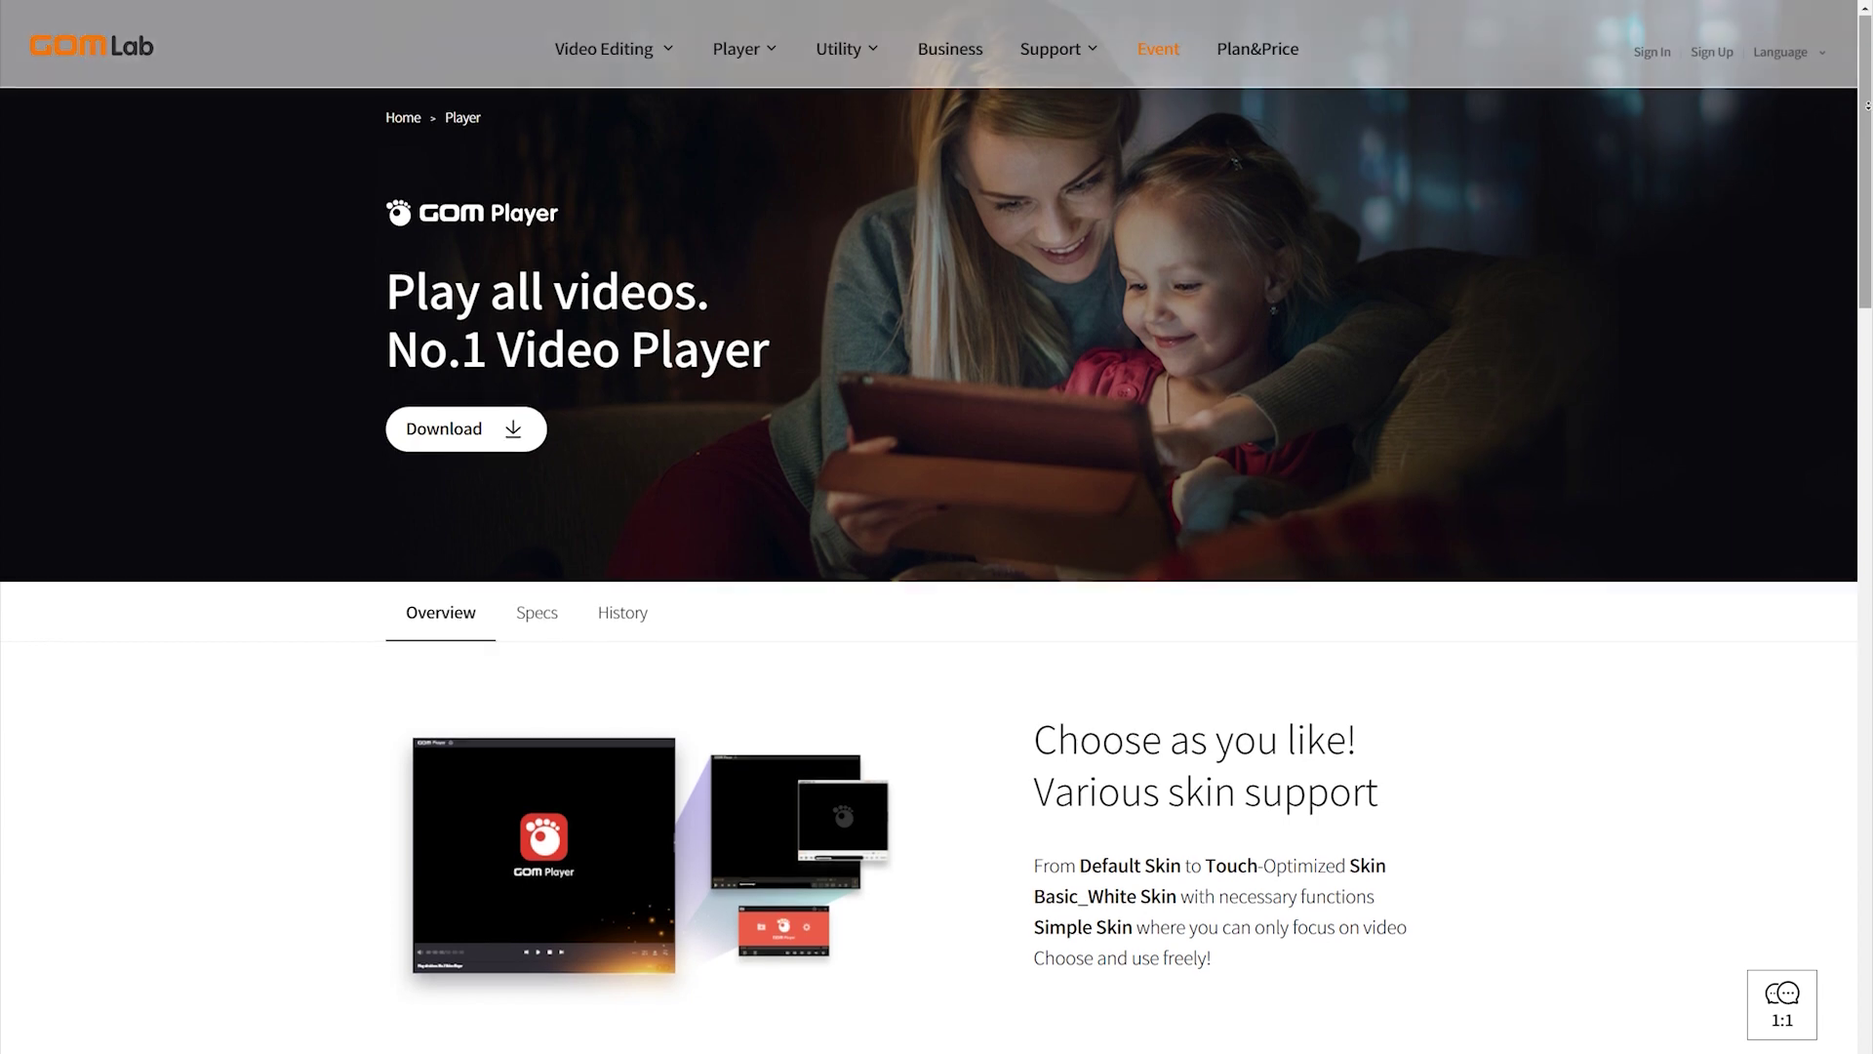
pyautogui.scroll(-3, 937, 527)
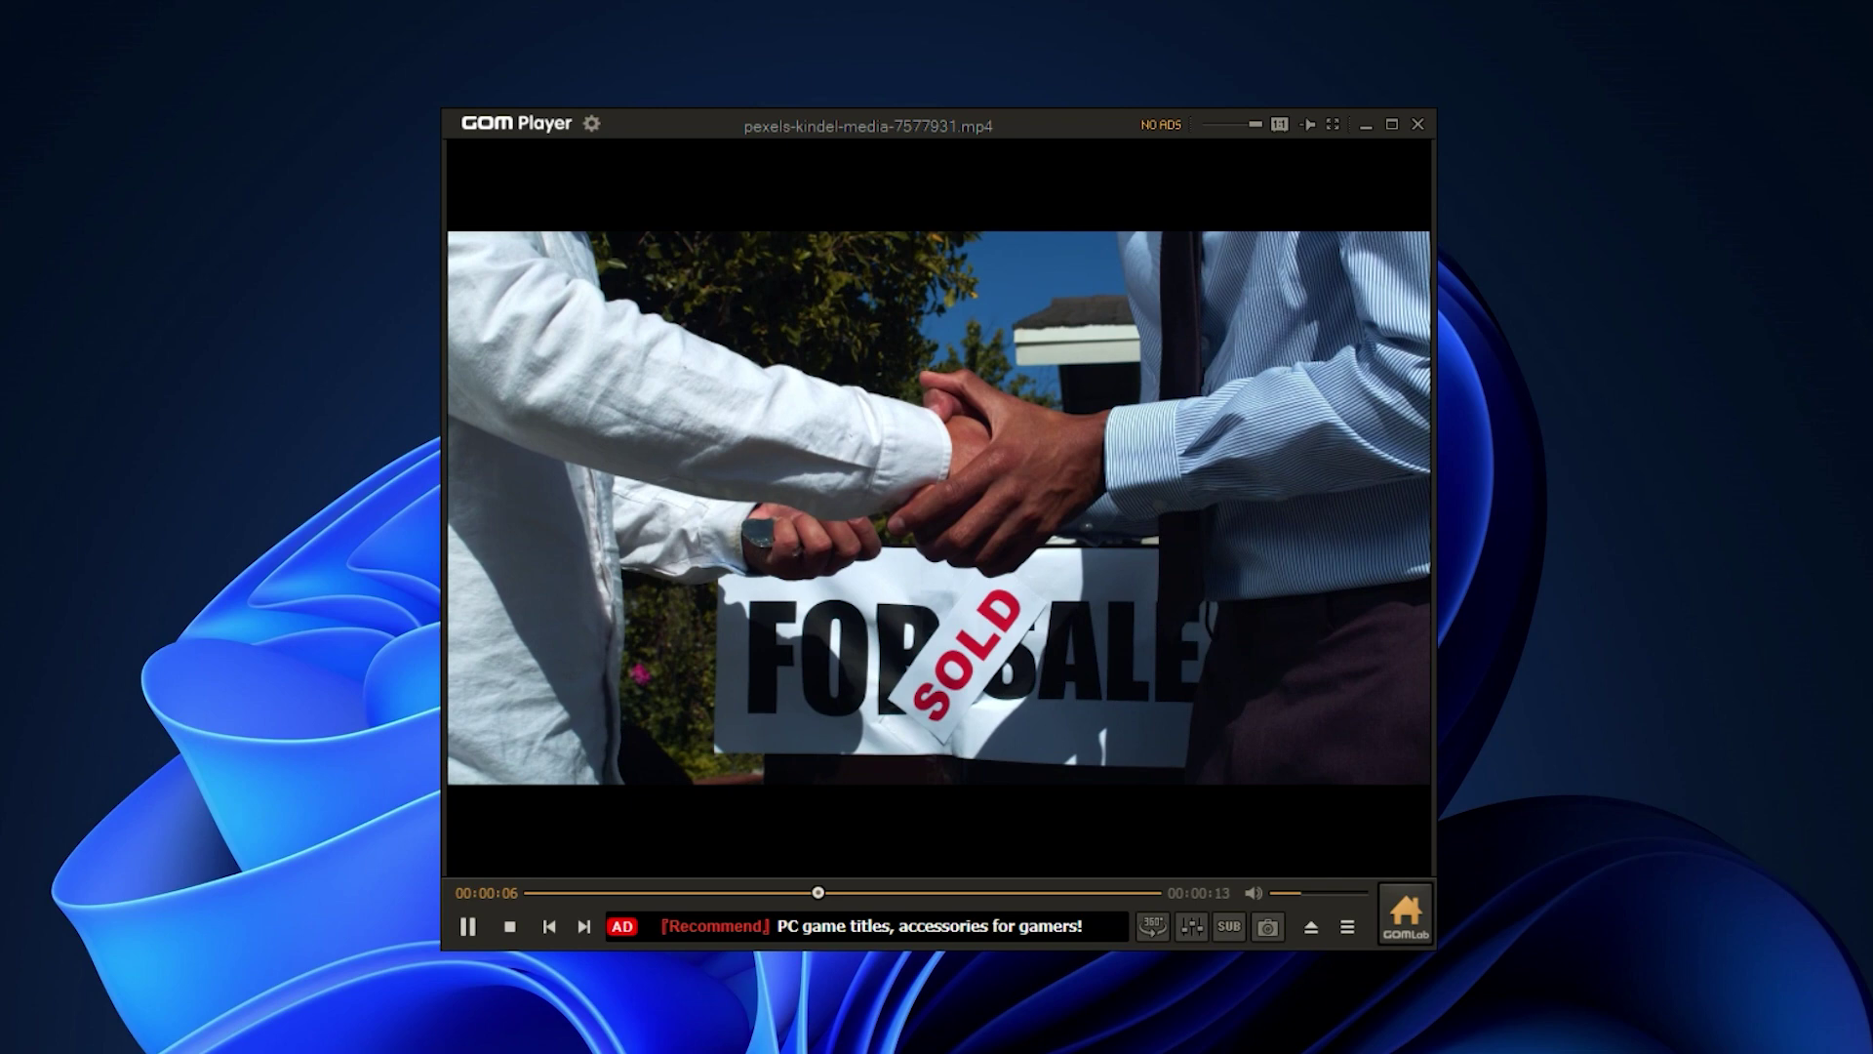
# Pause the studio clip and start playing it in 360 VR mode from the 360 menu
pyautogui.press('space')
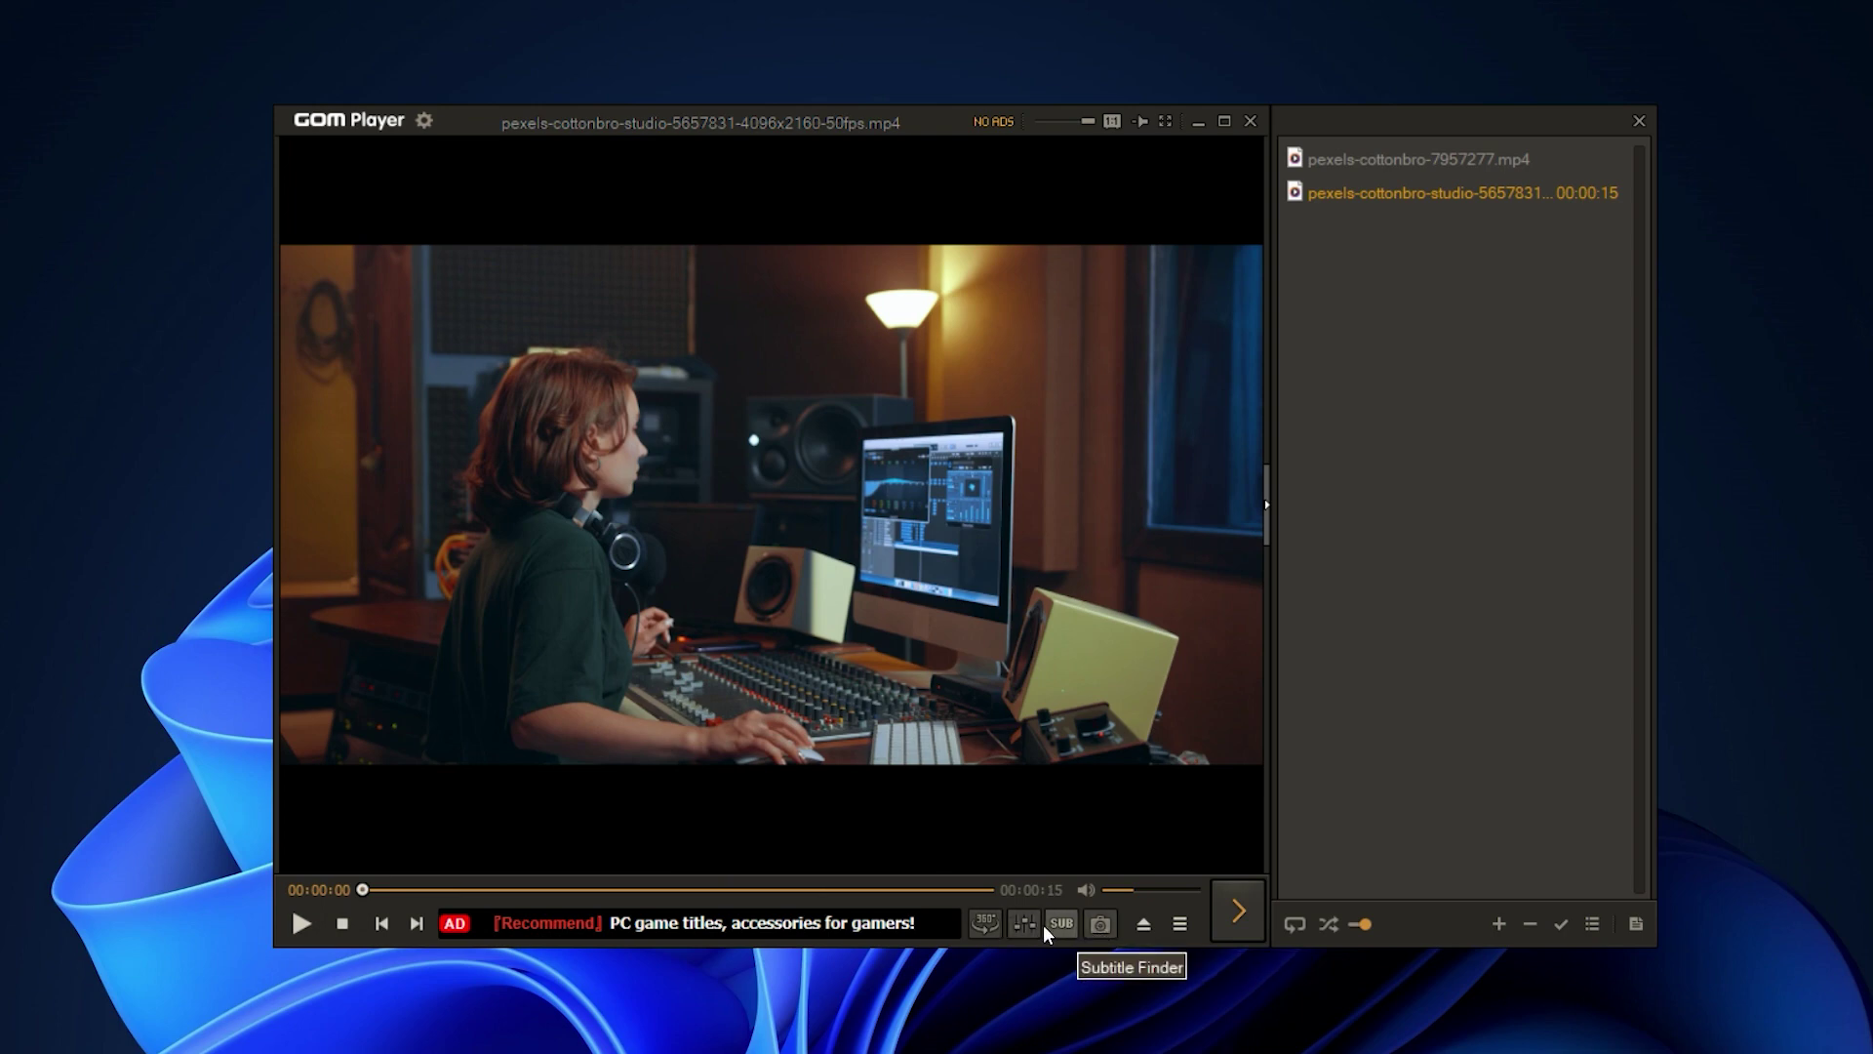
pyautogui.click(988, 923)
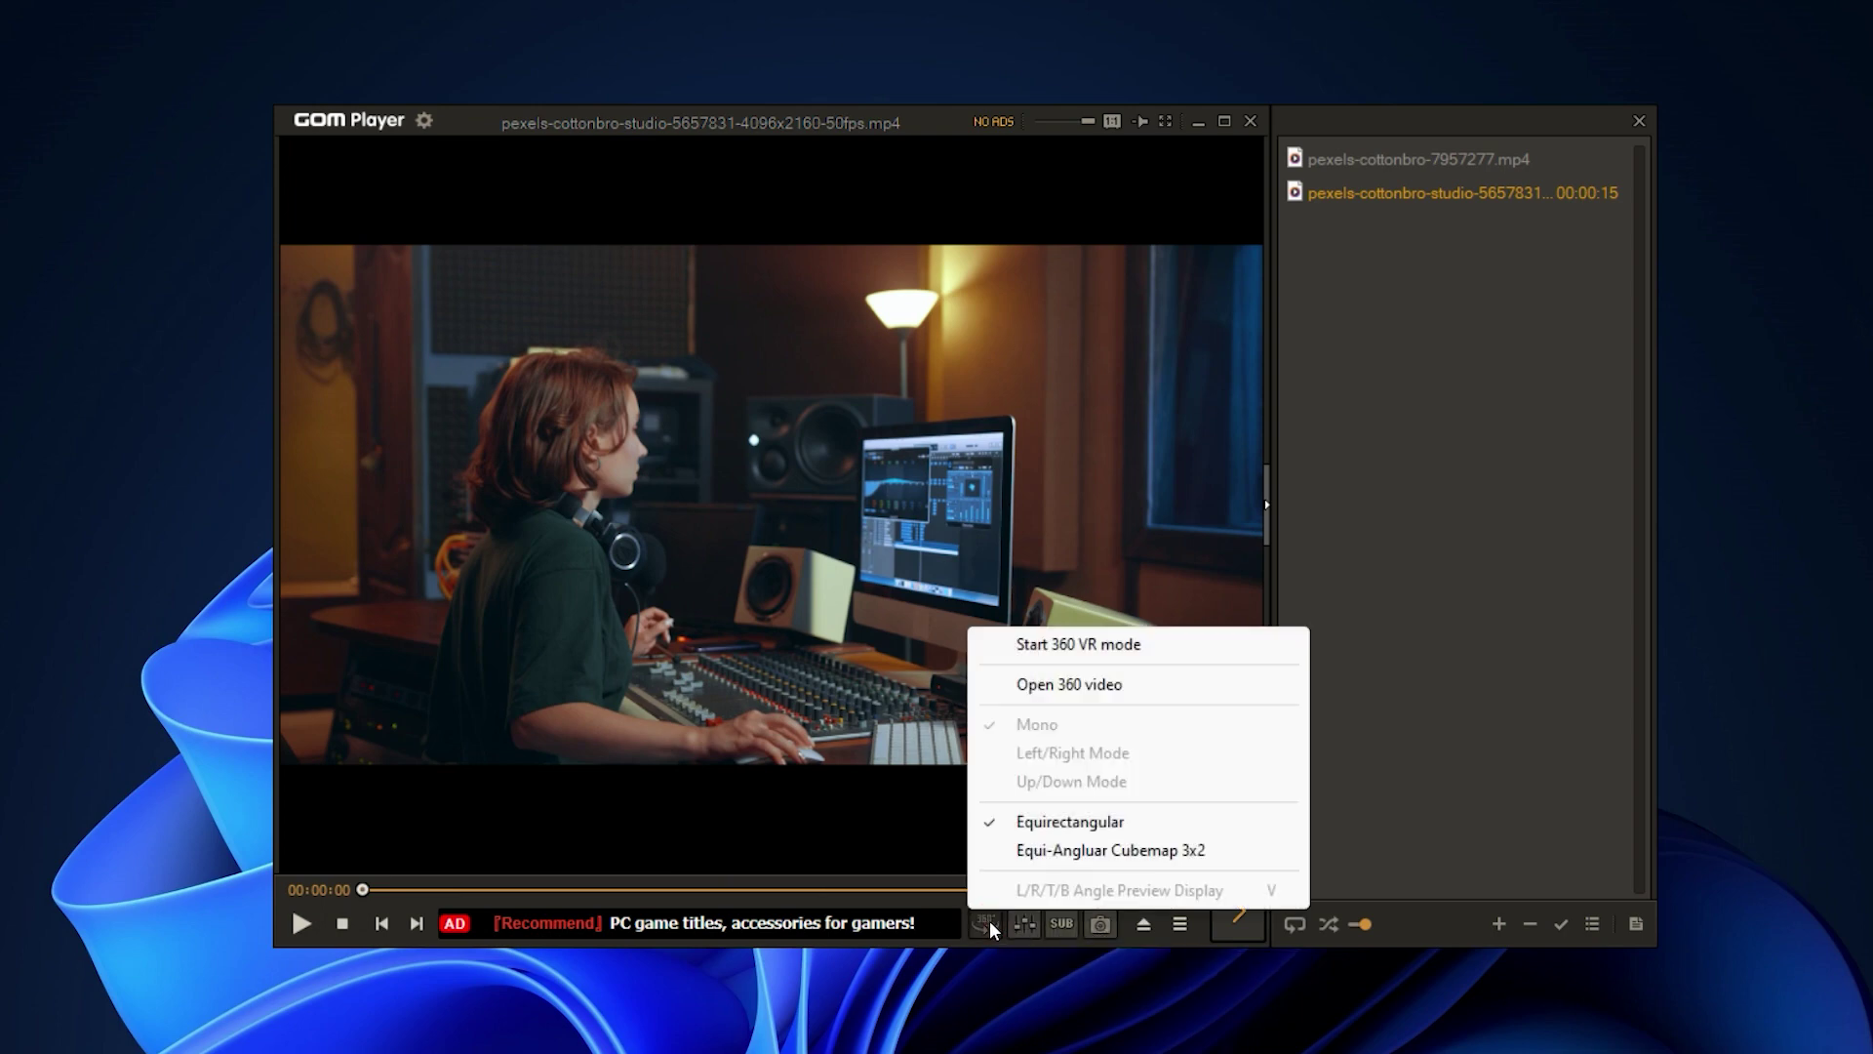
pyautogui.click(1156, 645)
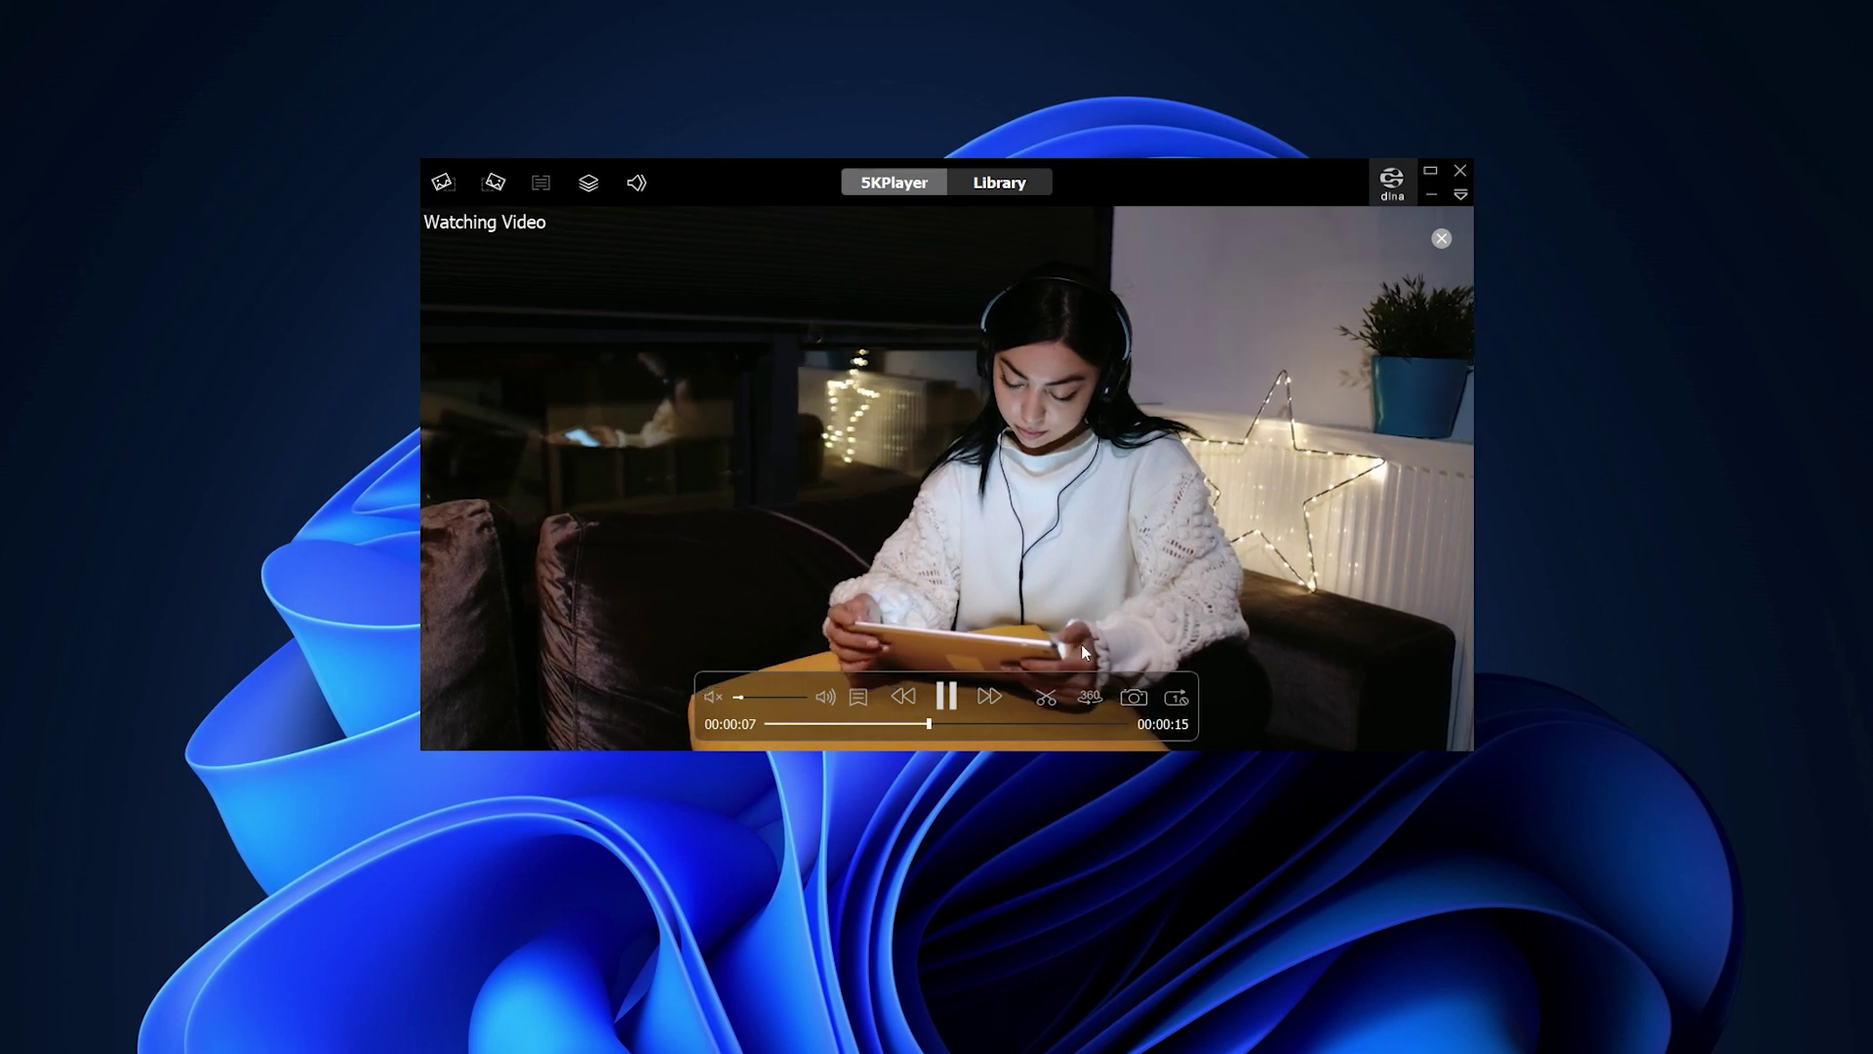
# Pause the tablet video, restart it in 360-degree view, and pan toward the string lights
pyautogui.click(949, 697)
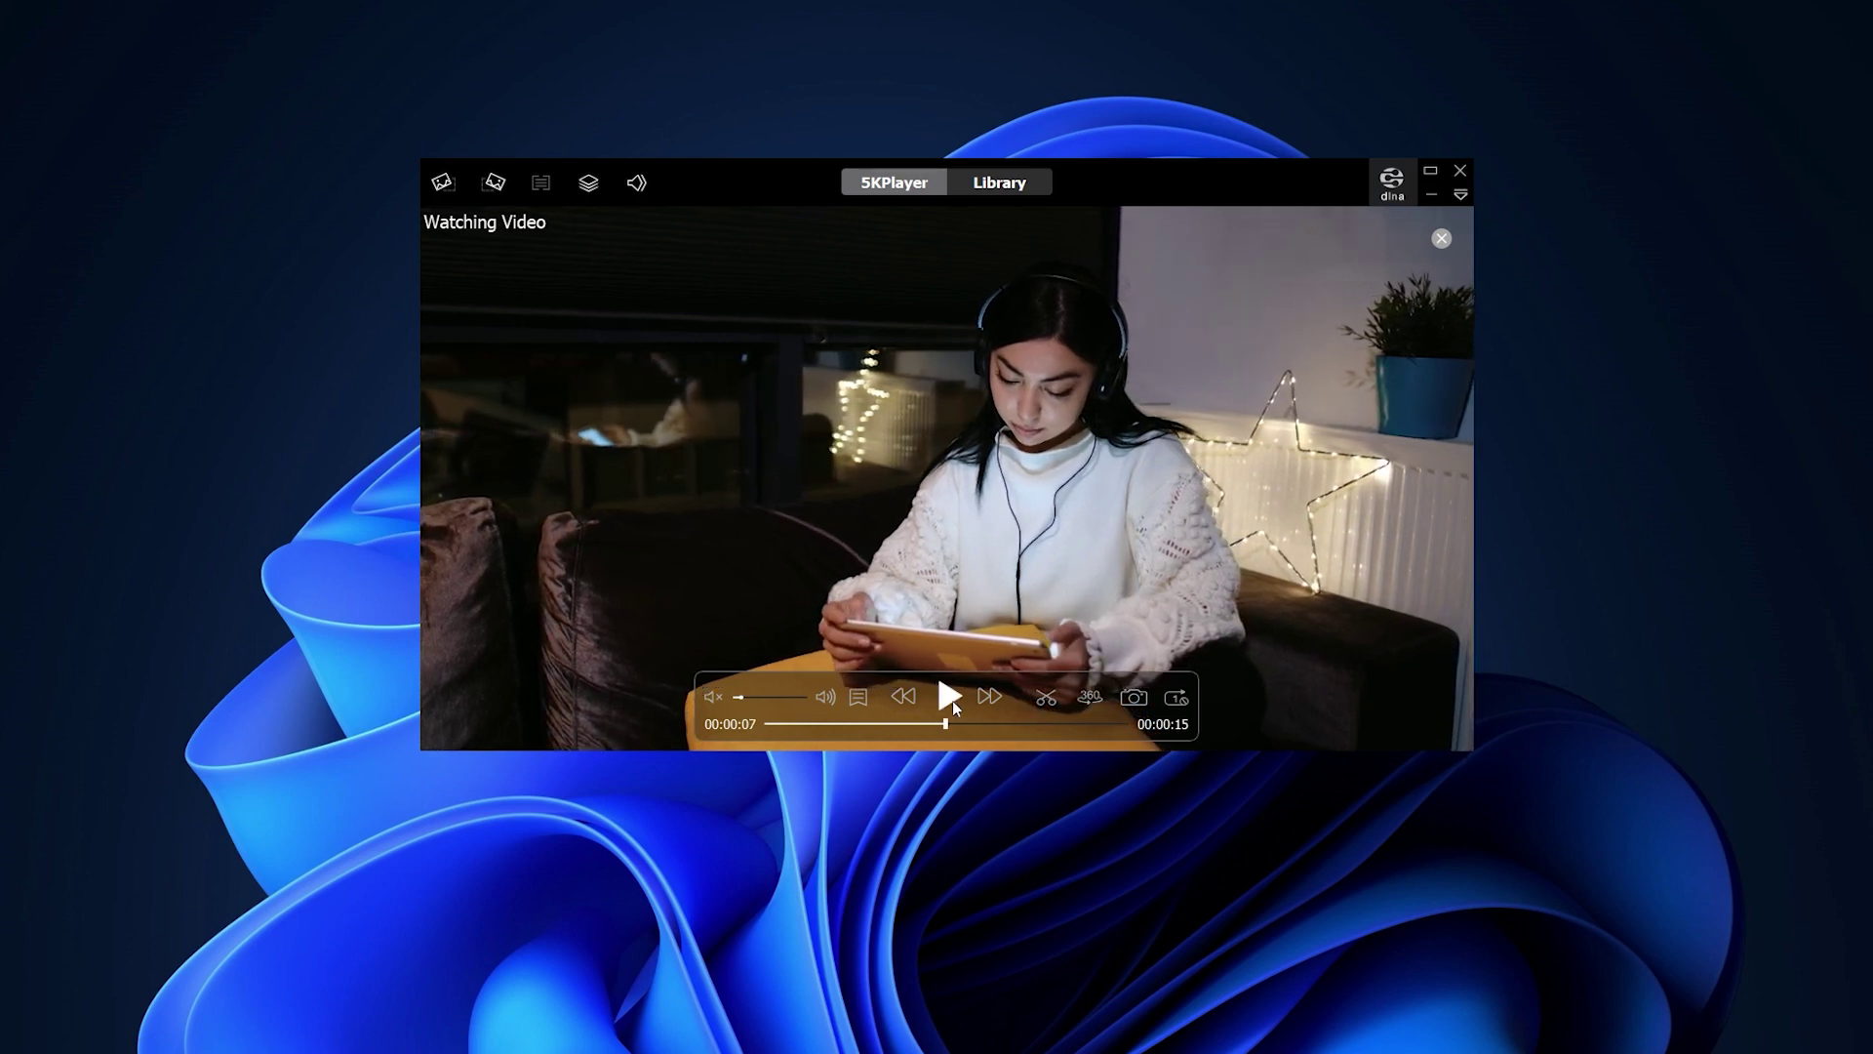
pyautogui.click(1091, 700)
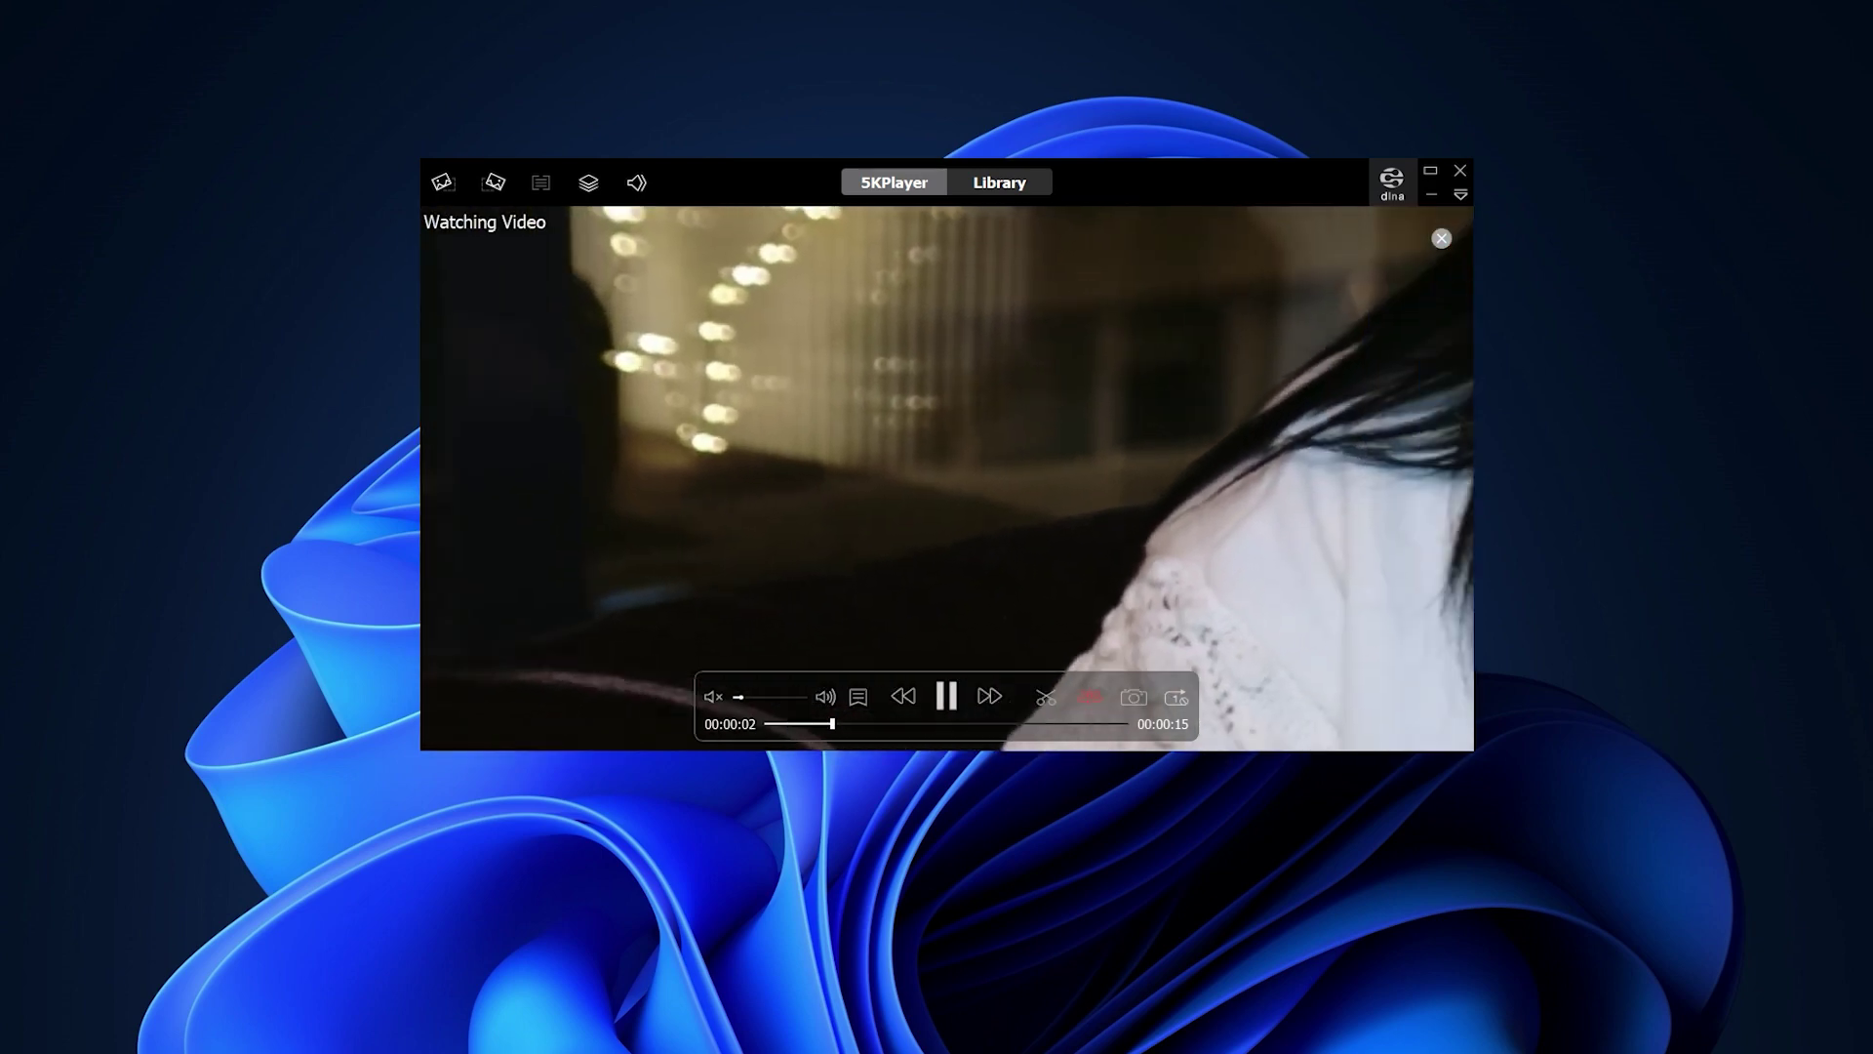
pyautogui.moveTo(1341, 440); pyautogui.dragTo(1143, 422)
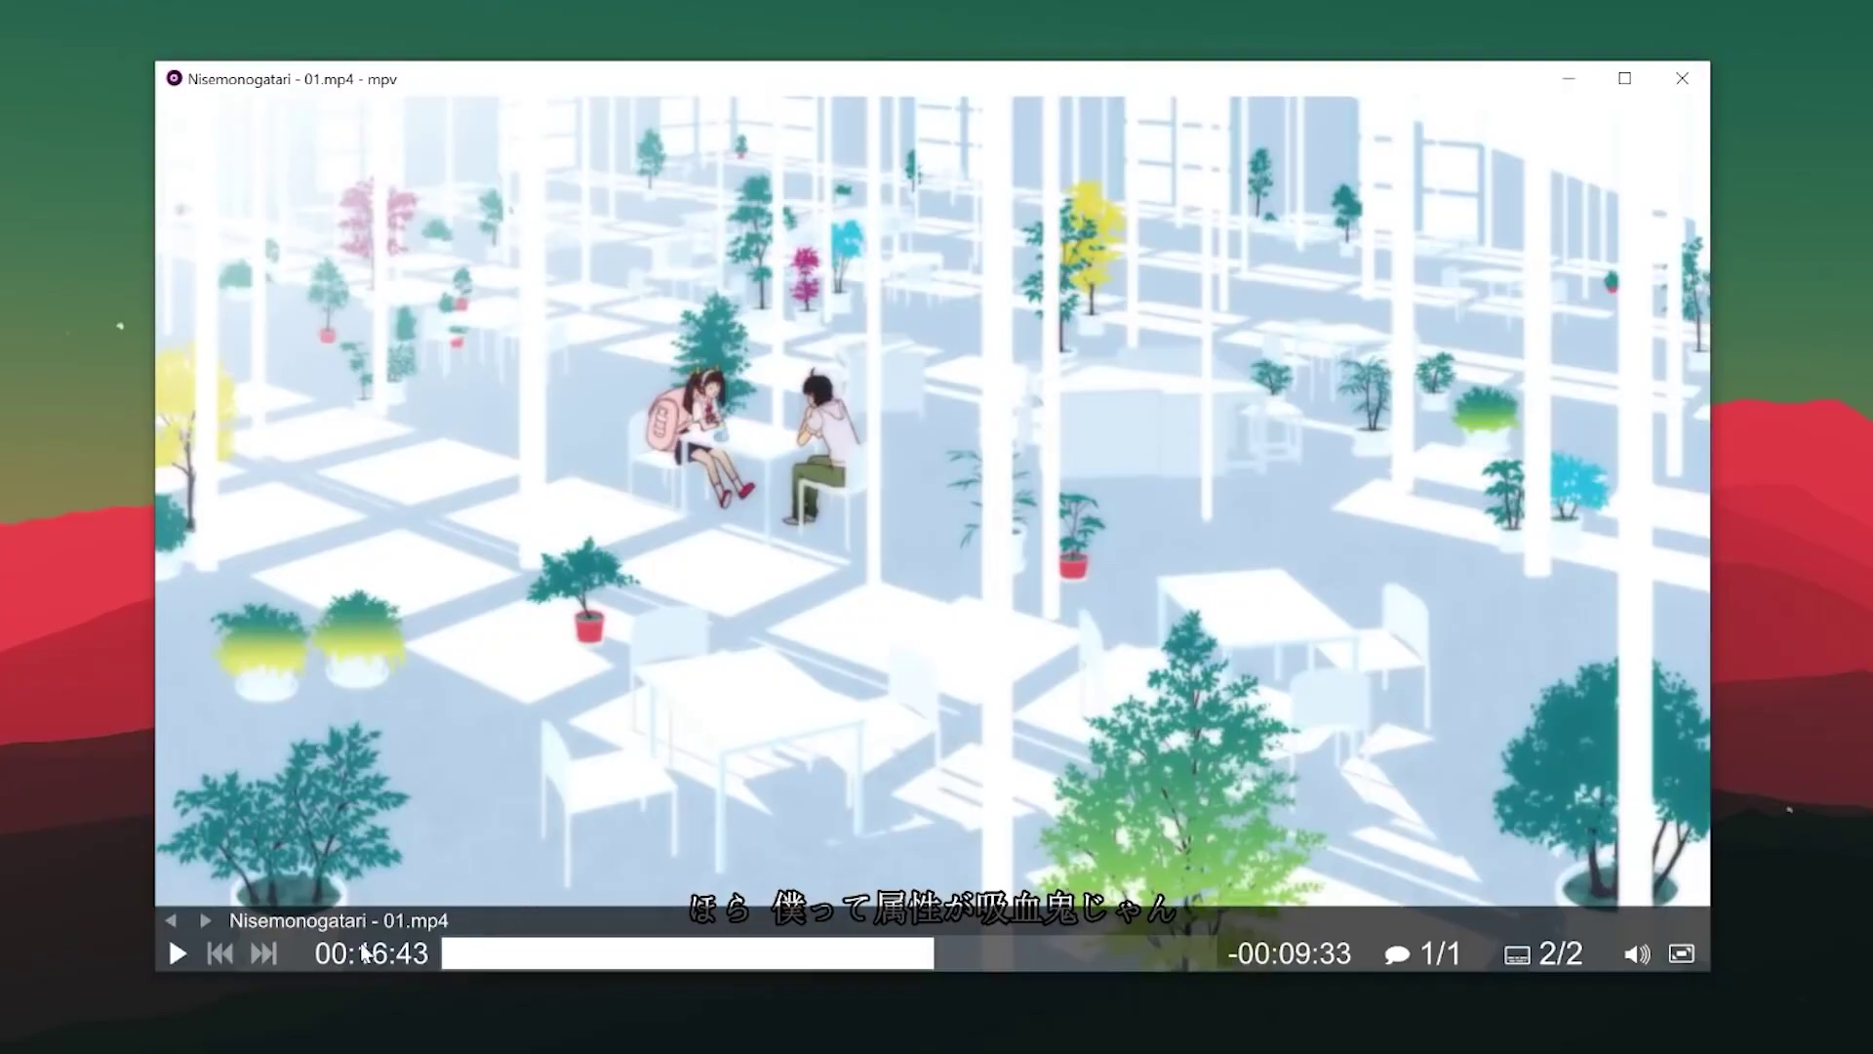
# Resume the Nisemonogatari episode from mpv's on-screen controller
pyautogui.click(175, 954)
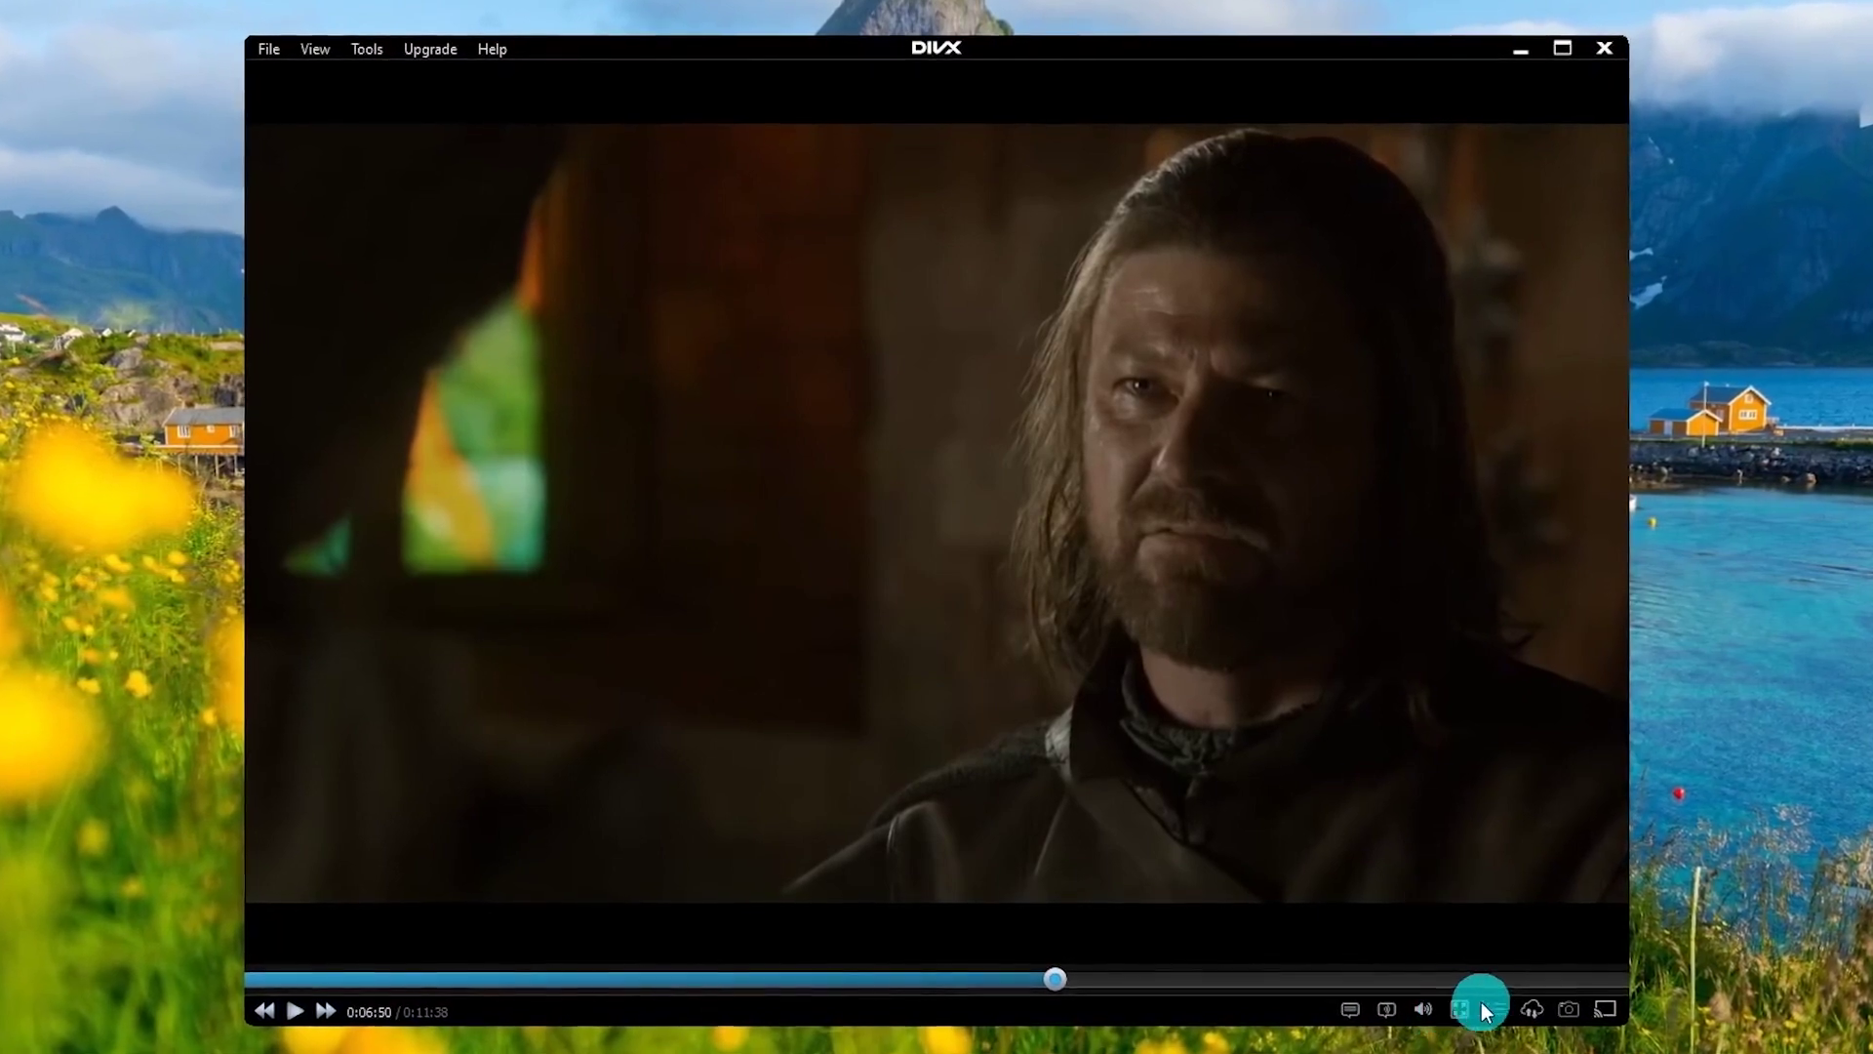
# Show the cloud import options, then the Cast.../Settings... menu over the paused drama clip
pyautogui.click(1536, 1010)
pyautogui.click(1609, 1012)
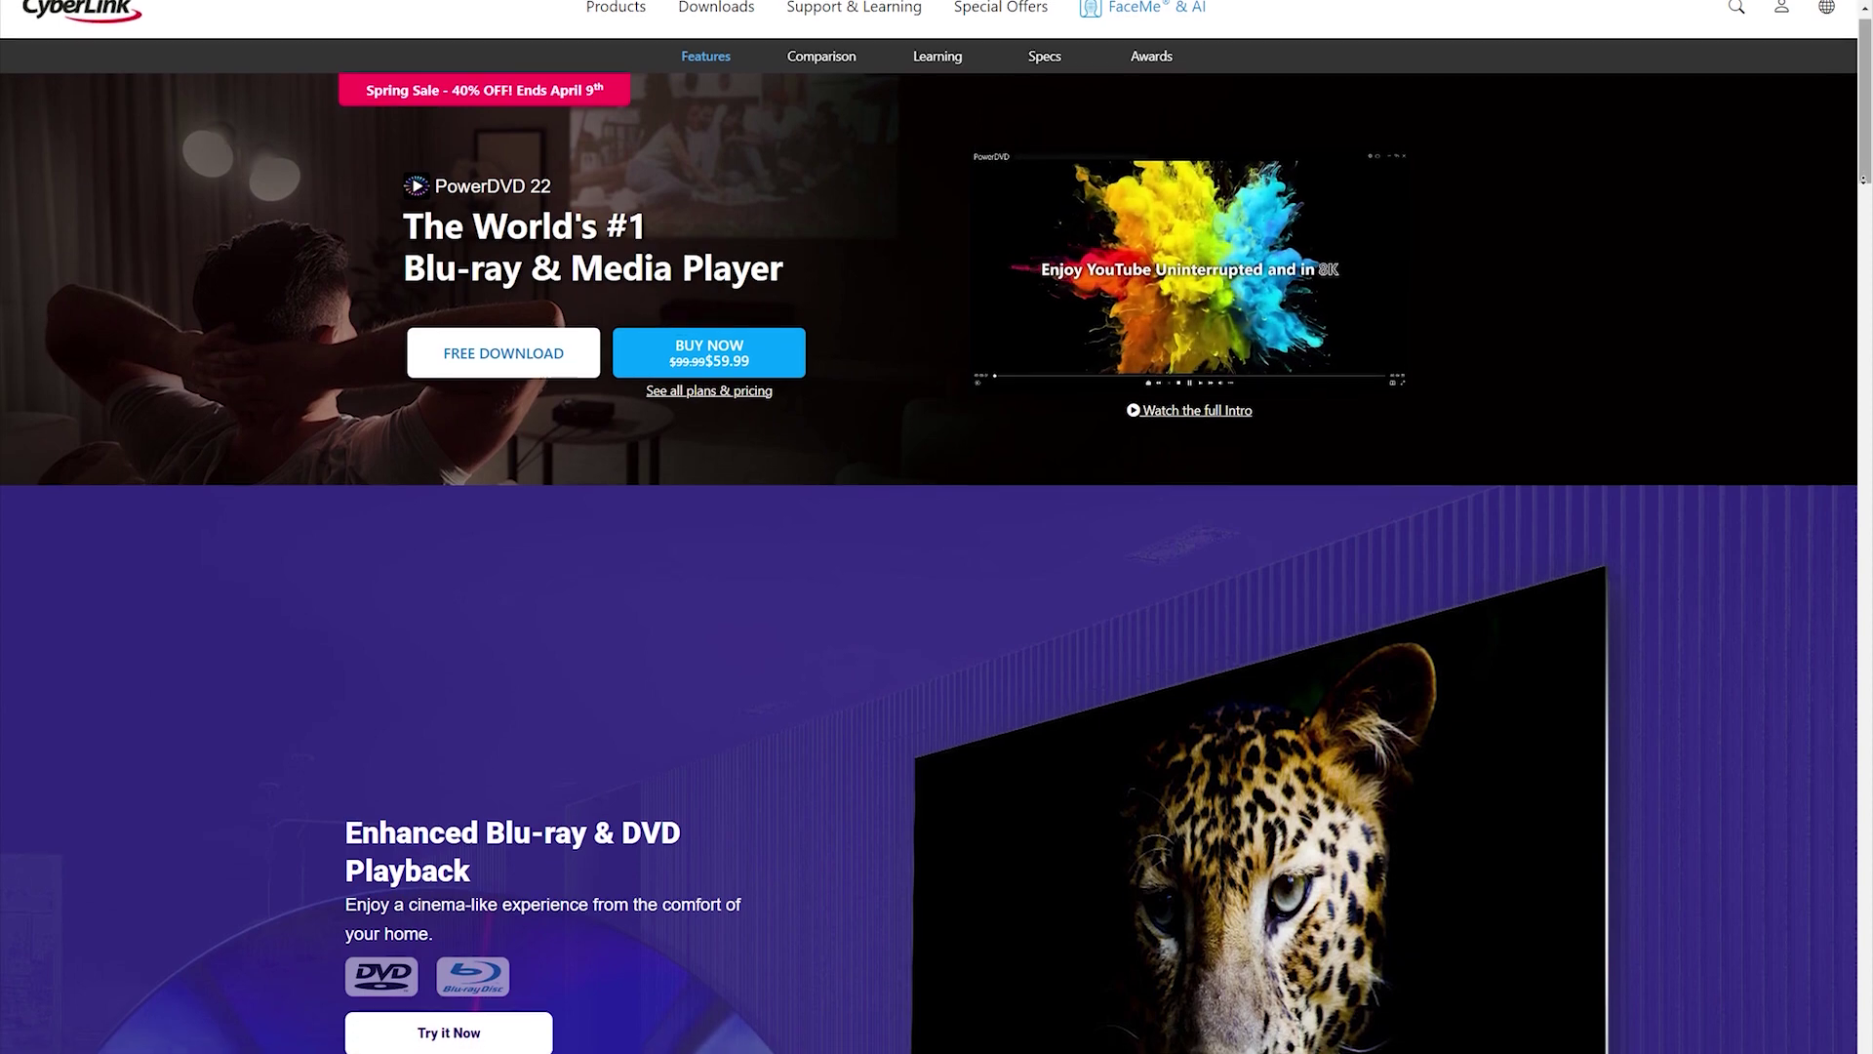
pyautogui.scroll(-1, 936, 527)
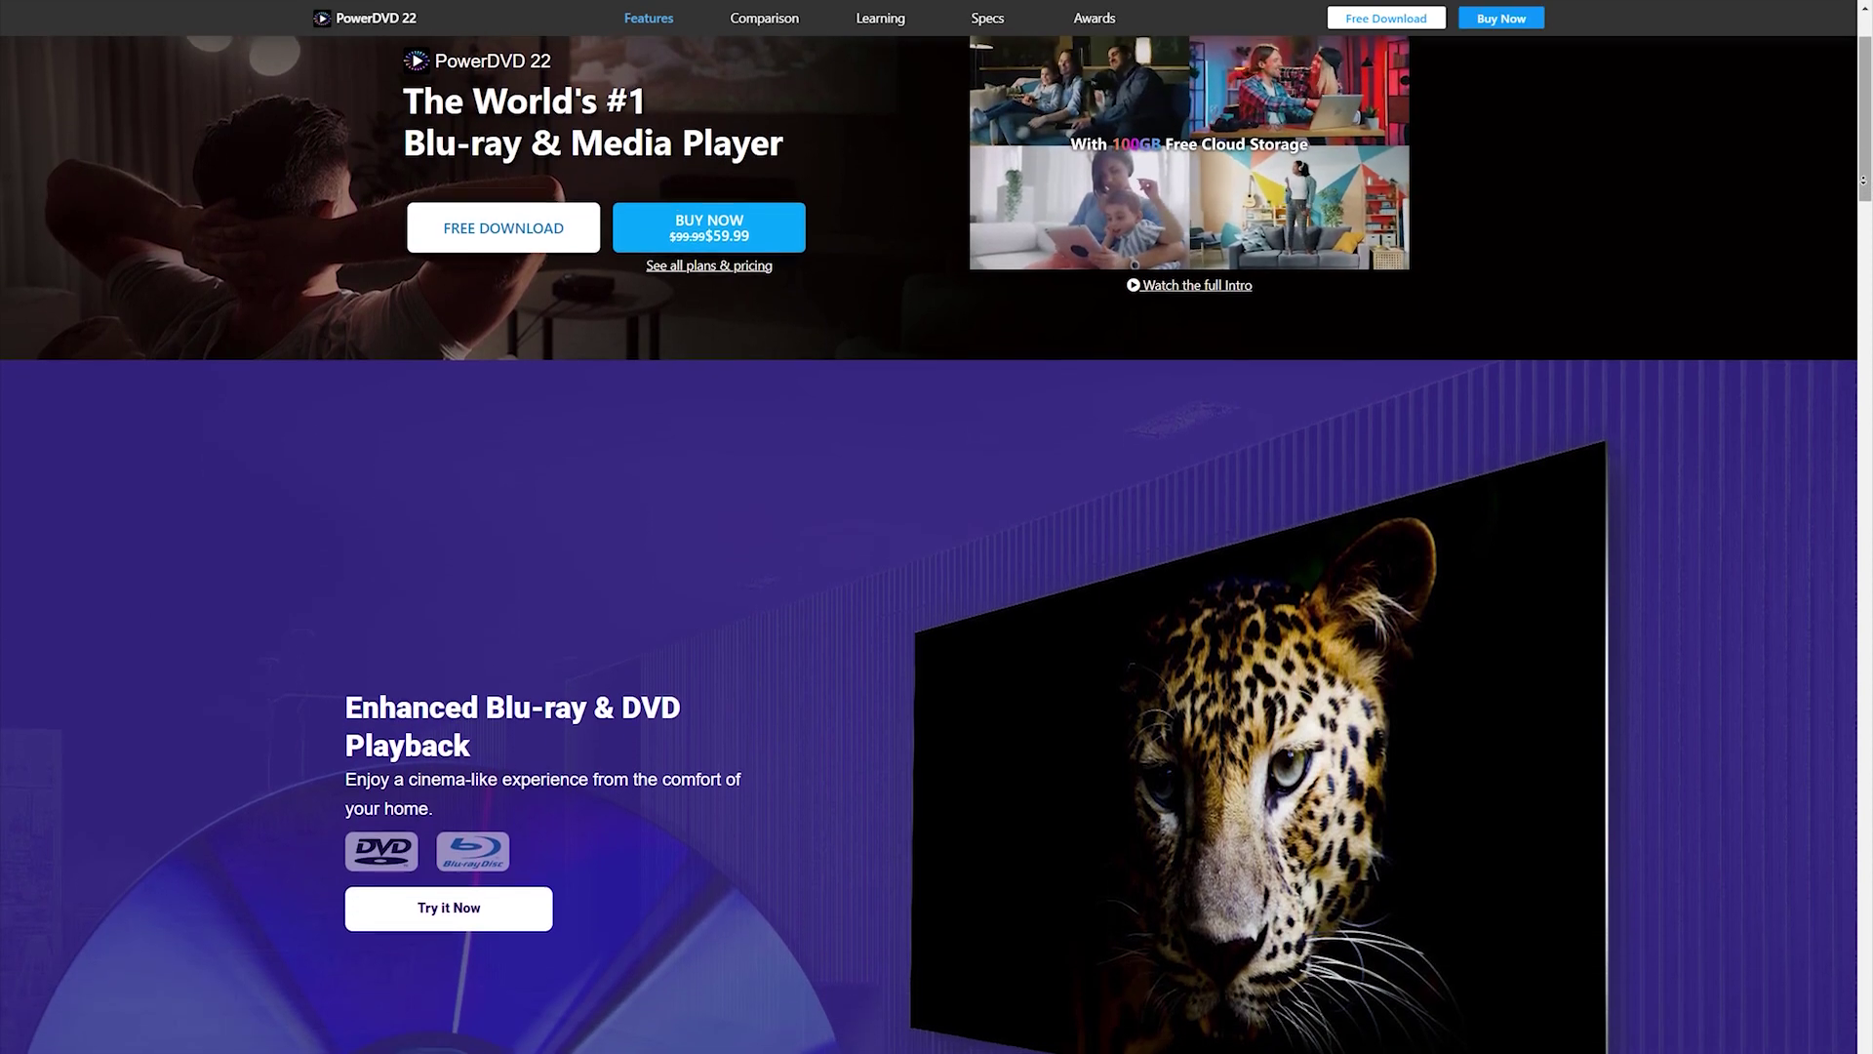
pyautogui.scroll(-1, 937, 528)
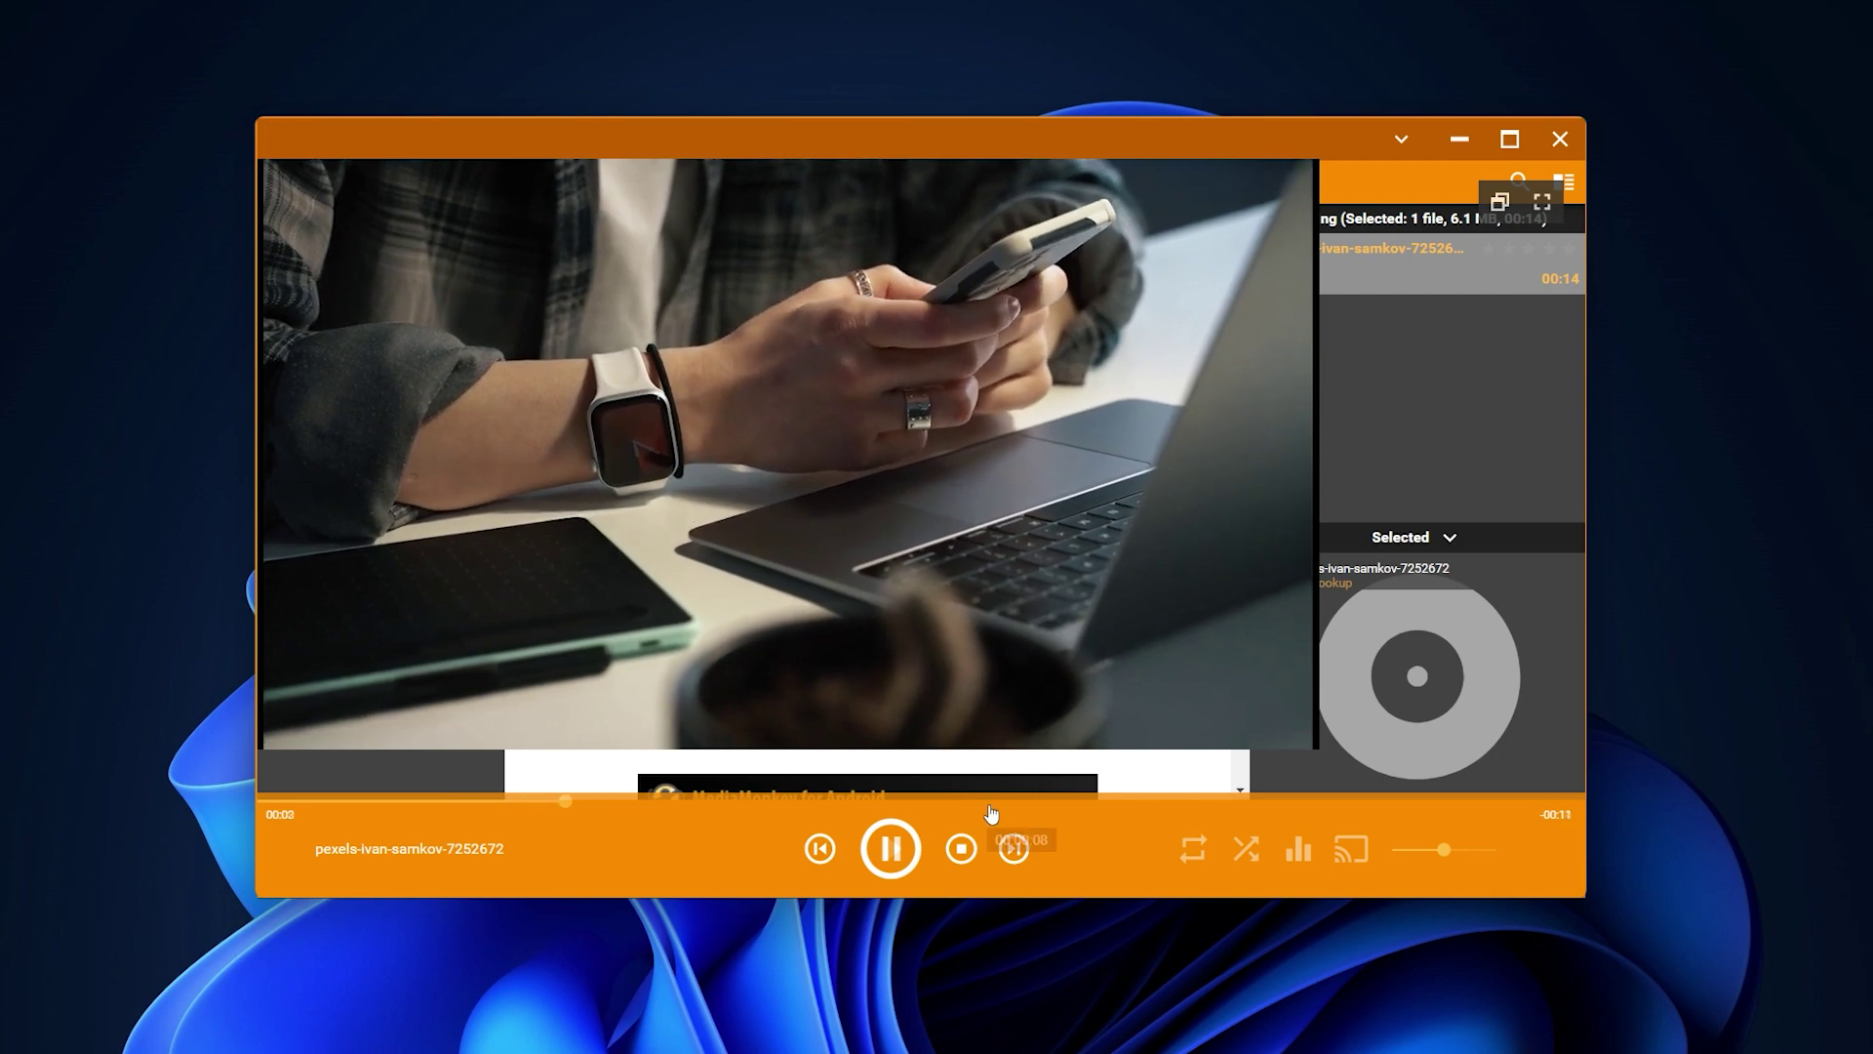
# Jump playback ahead to about eight seconds in the phone-and-laptop clip
pyautogui.click(982, 809)
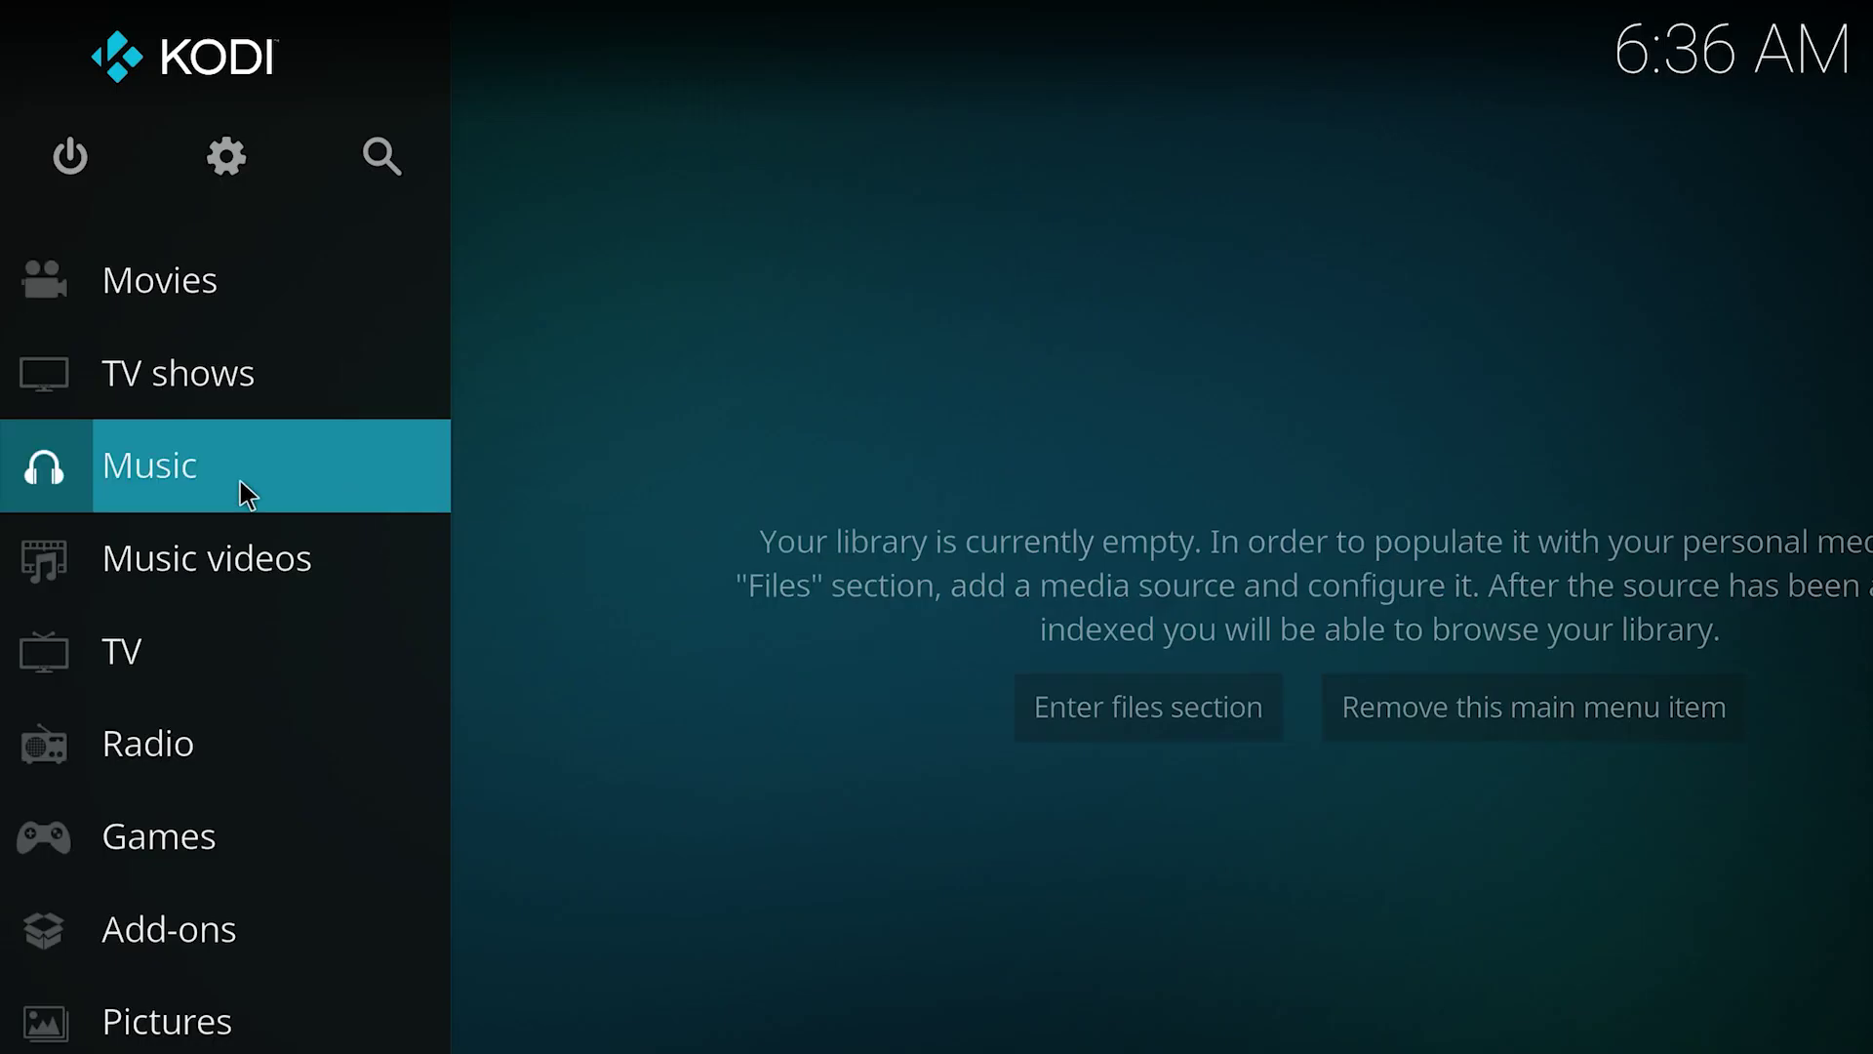
pyautogui.scroll(-8, 117, 418)
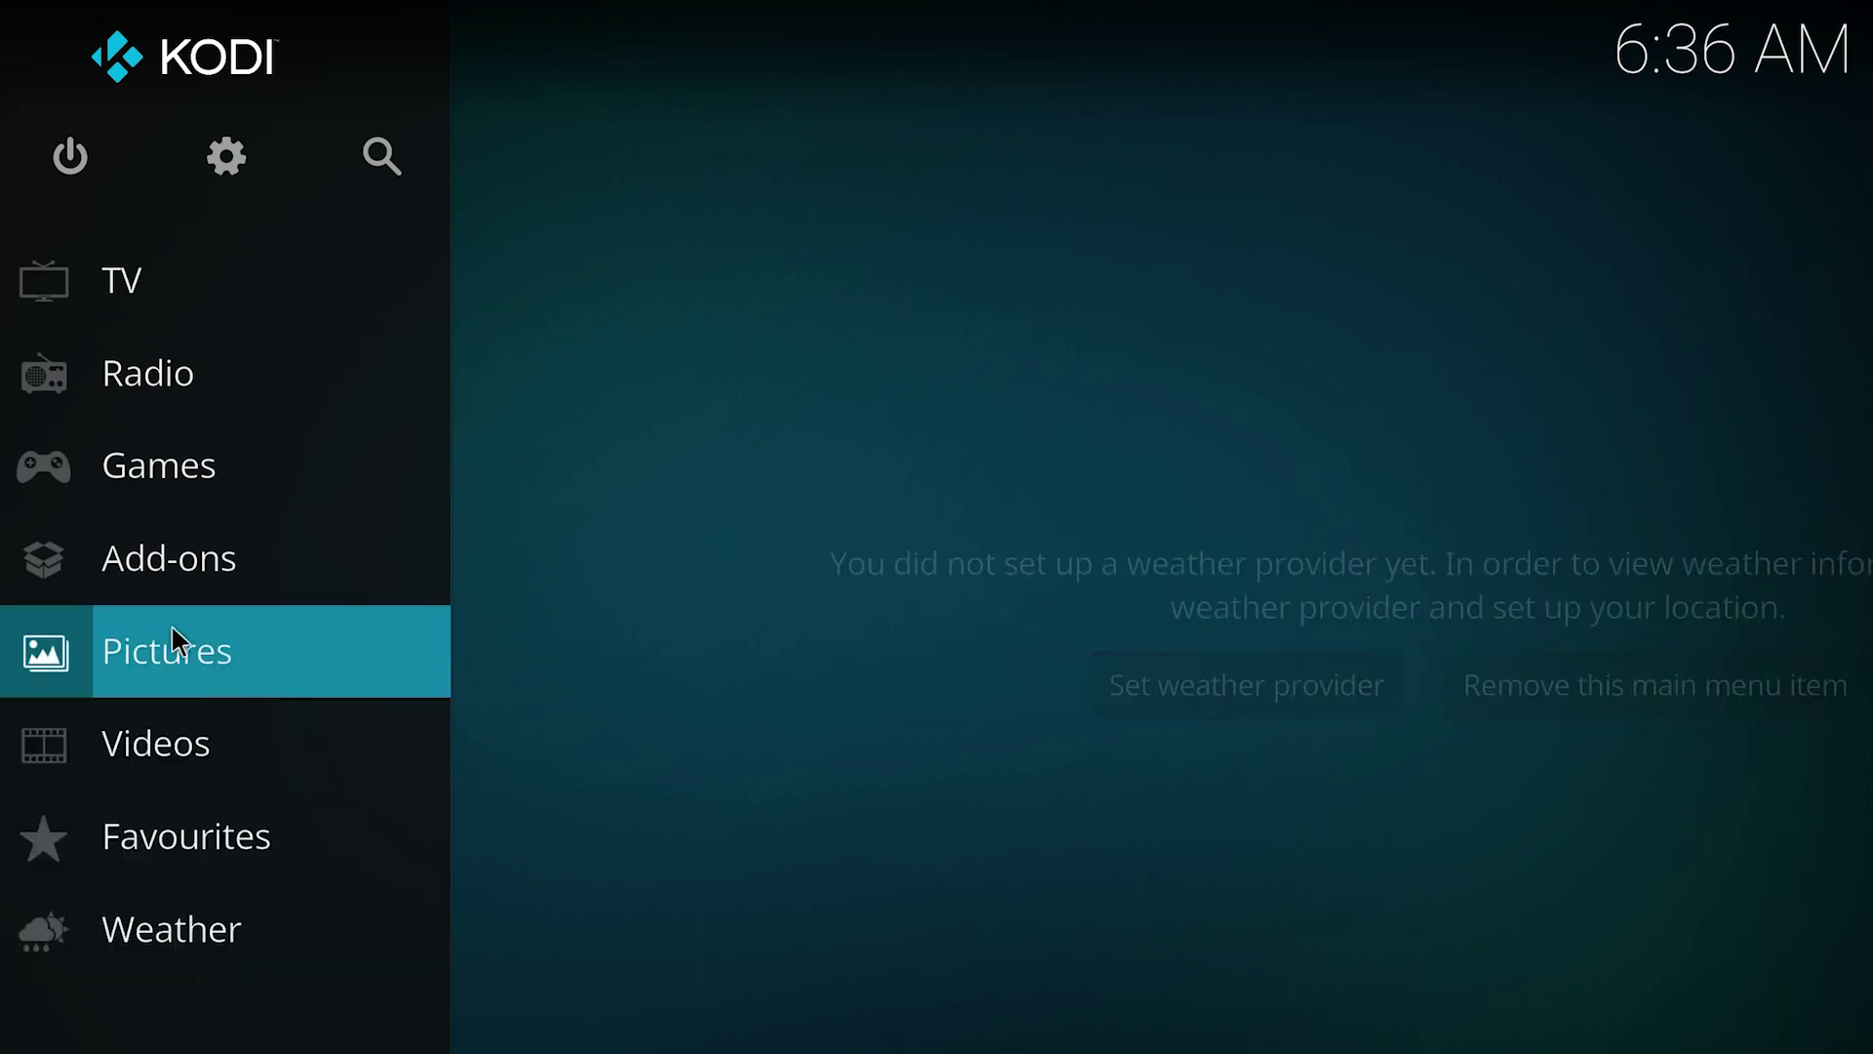
pyautogui.scroll(4, 176, 615)
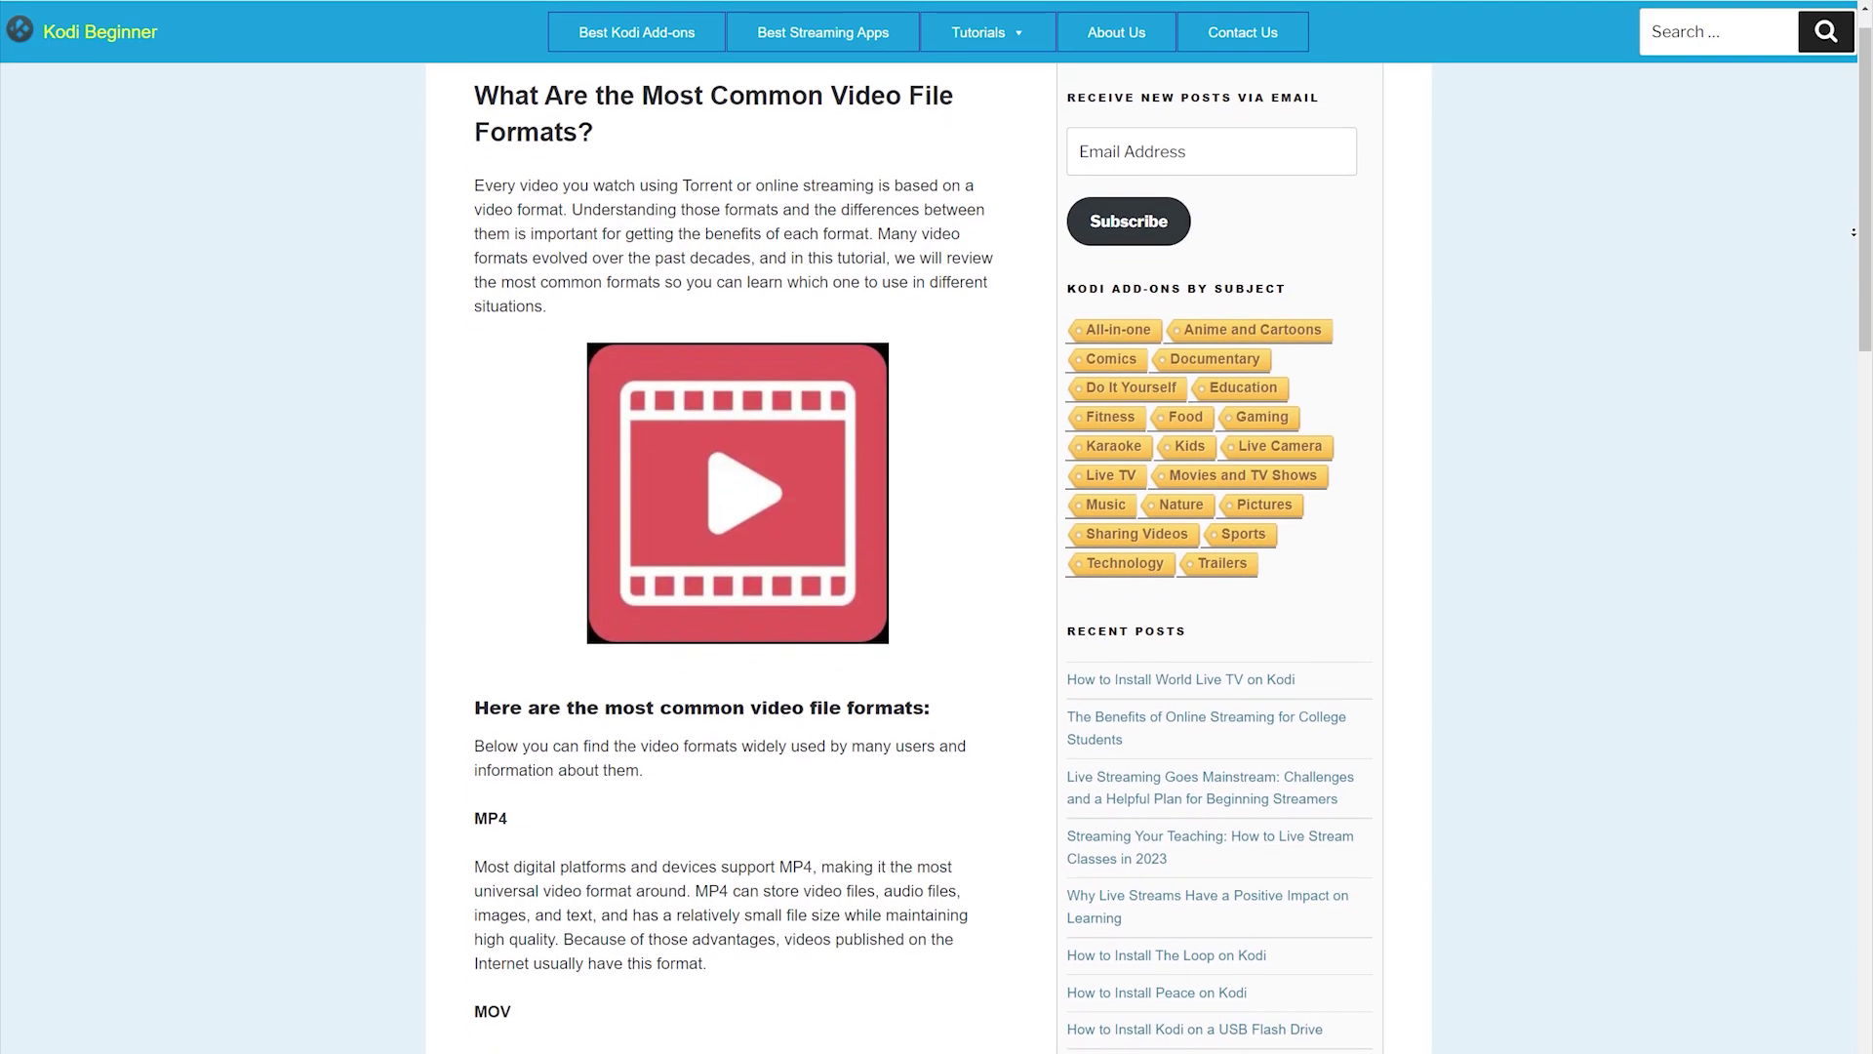
pyautogui.scroll(-1, 936, 556)
pyautogui.scroll(-1, 938, 557)
pyautogui.scroll(-1, 937, 557)
pyautogui.scroll(-1, 936, 556)
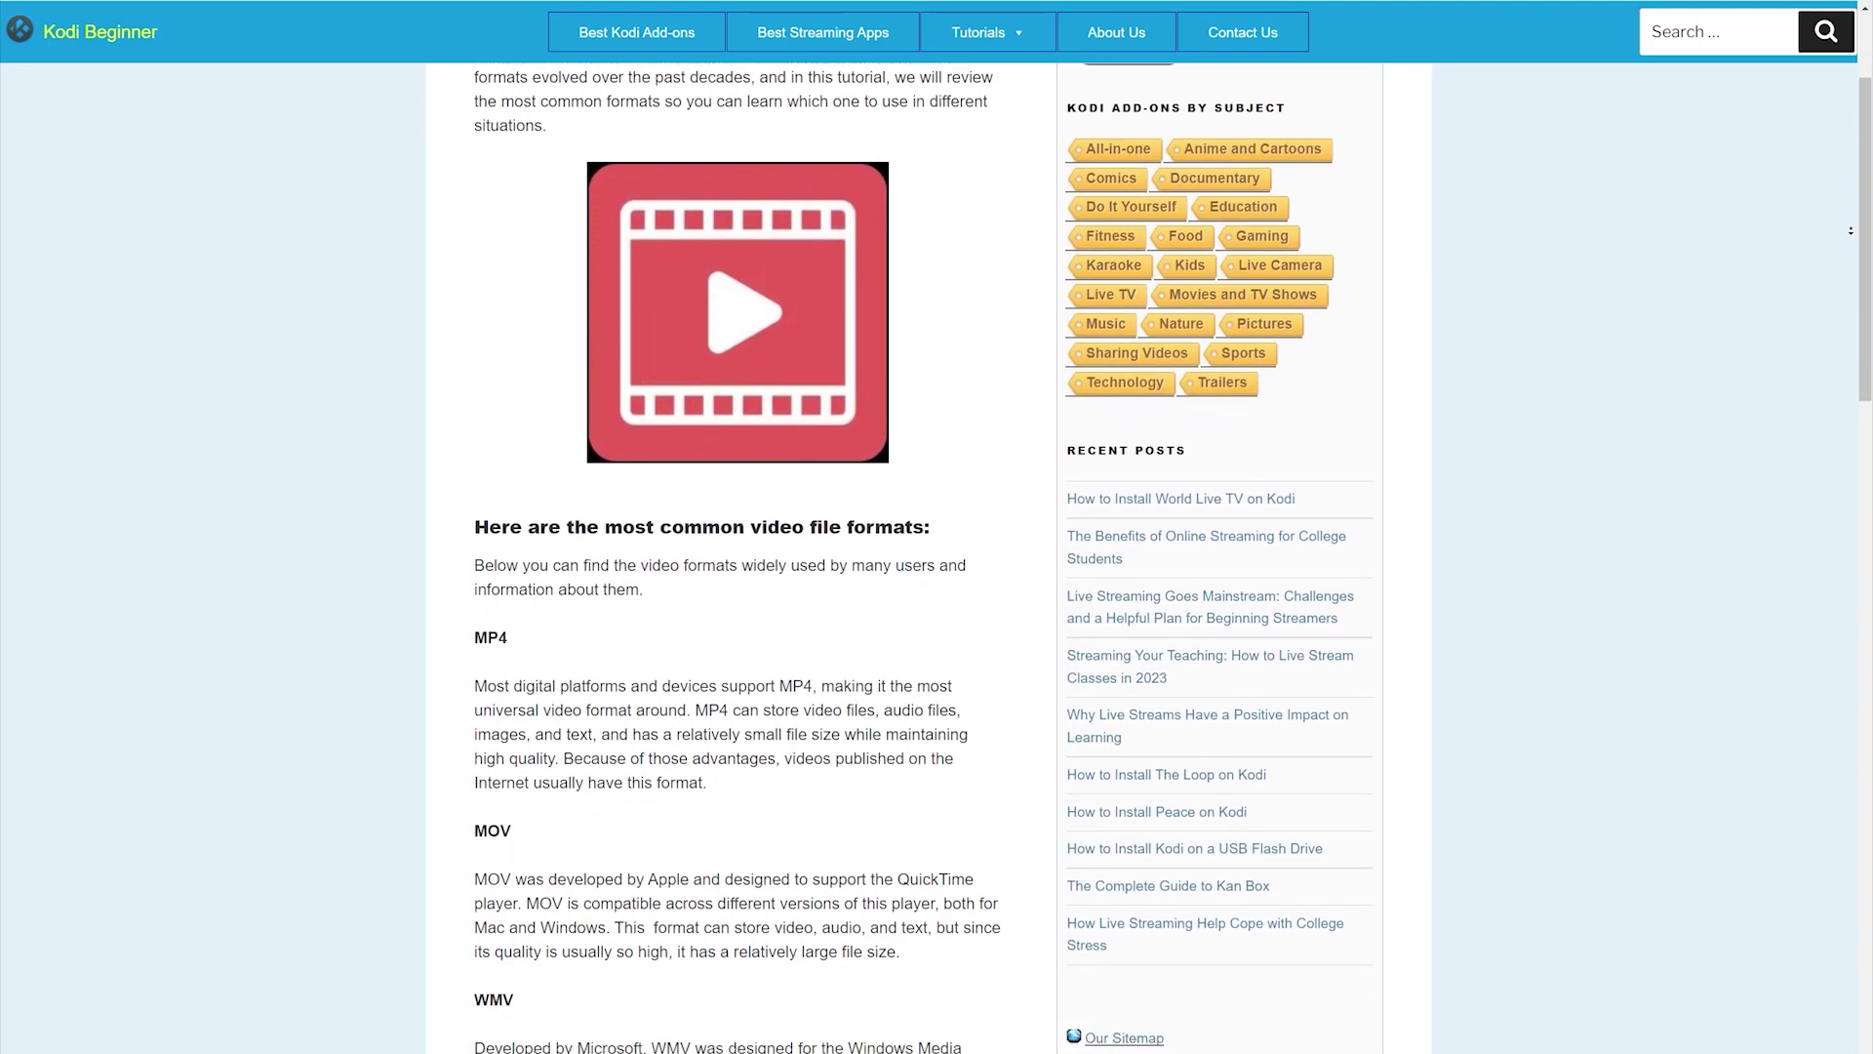
pyautogui.scroll(-1, 938, 556)
pyautogui.scroll(-1, 937, 556)
pyautogui.scroll(-1, 936, 556)
pyautogui.scroll(-1, 937, 557)
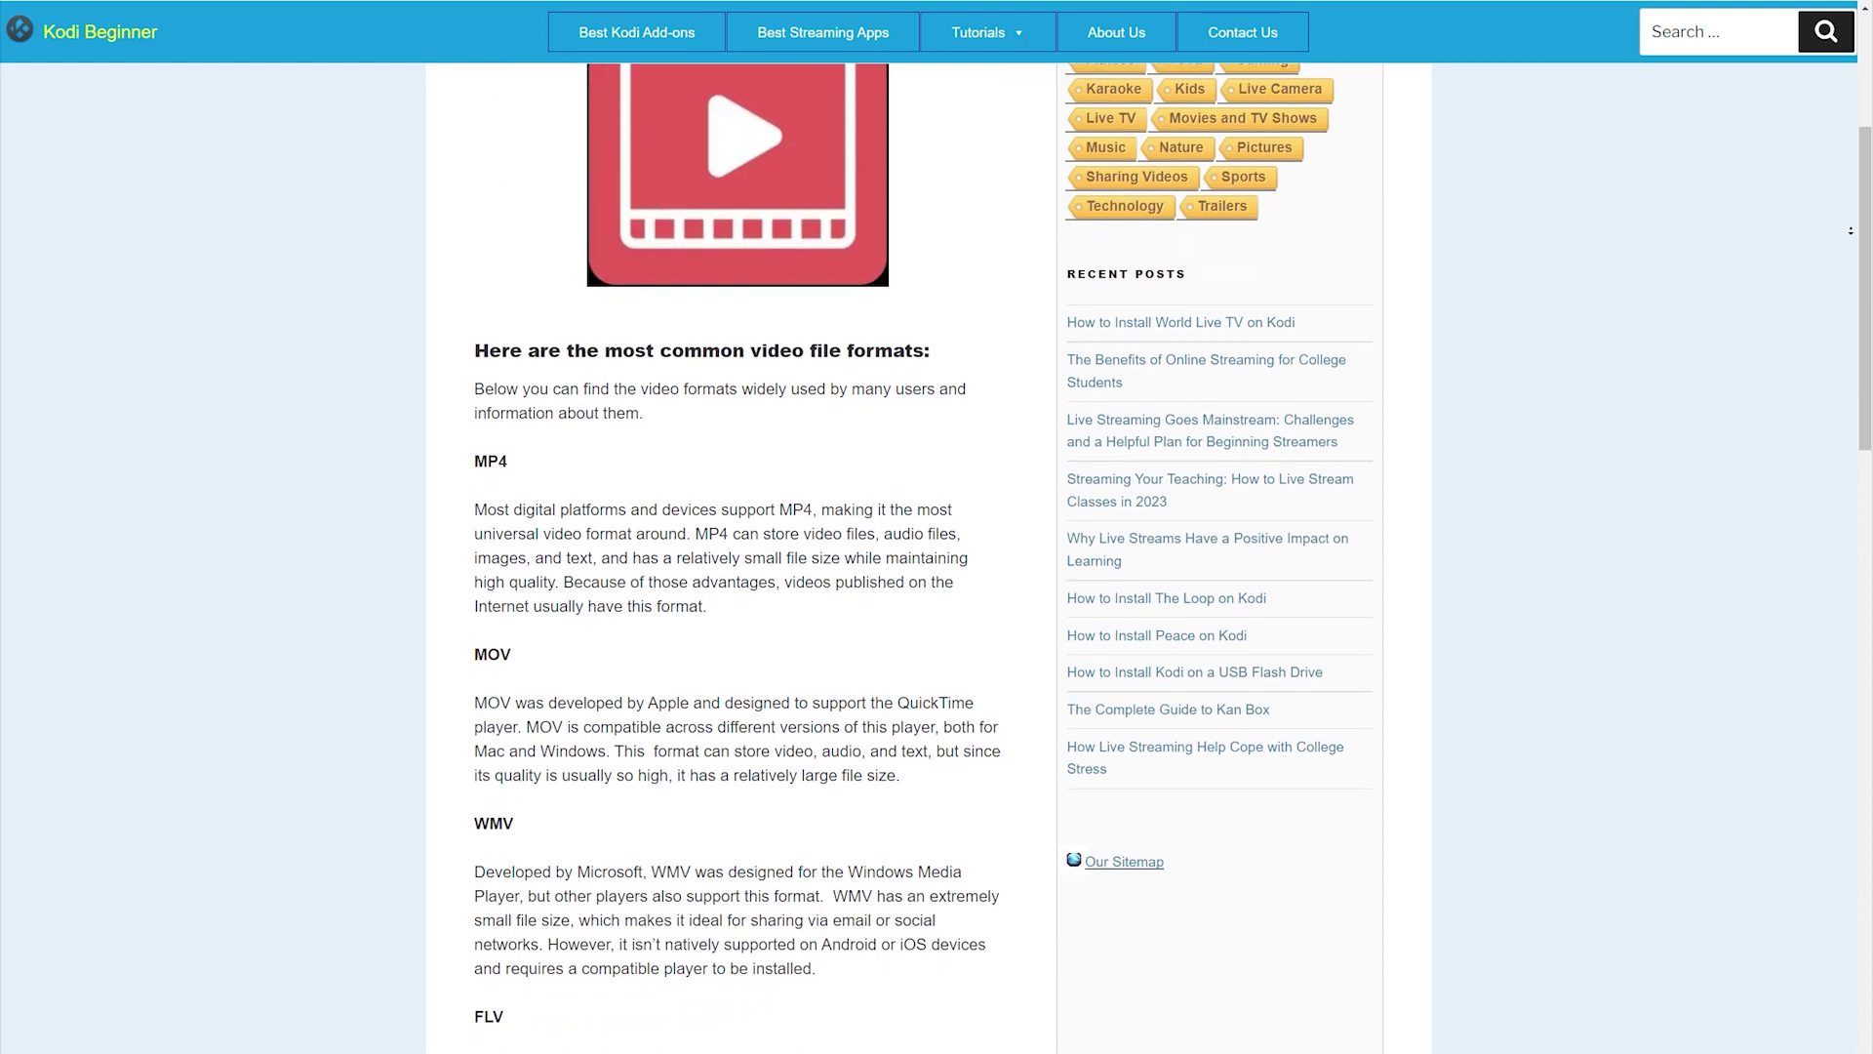
pyautogui.scroll(-1, 937, 556)
pyautogui.scroll(-1, 936, 556)
pyautogui.scroll(-1, 937, 556)
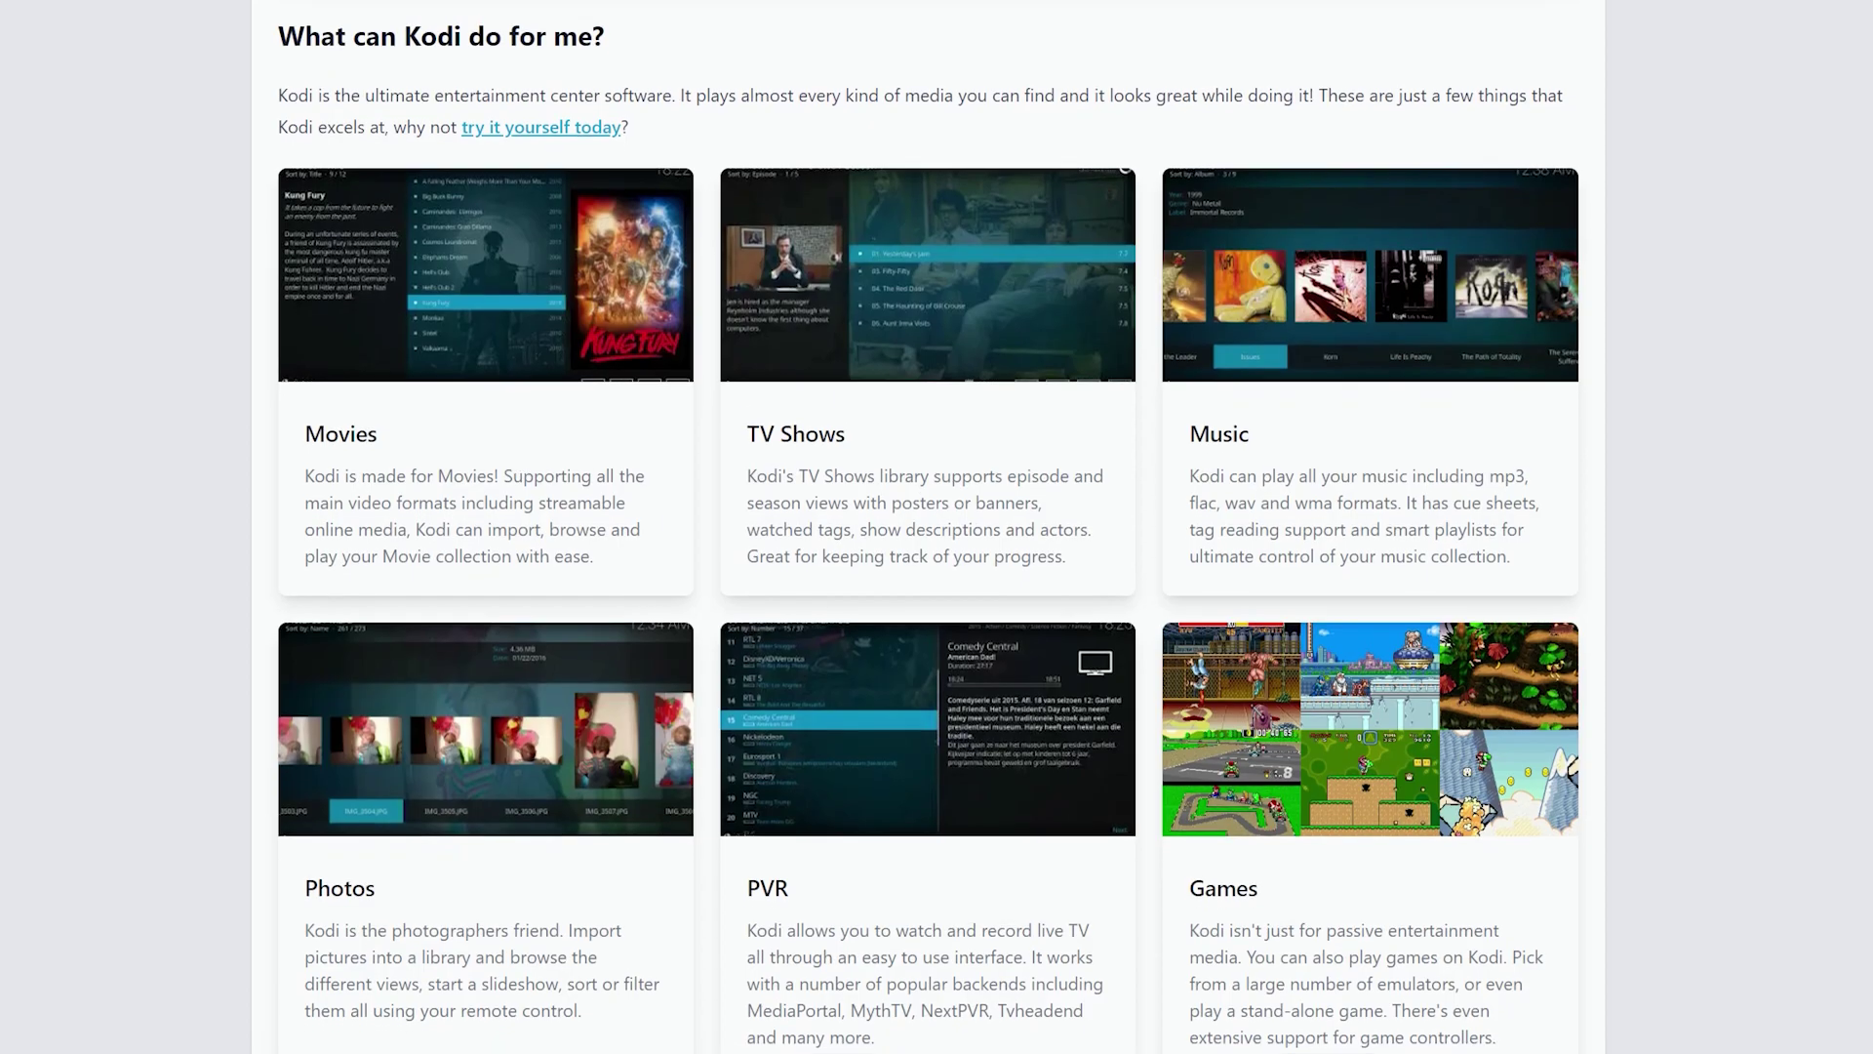
pyautogui.scroll(-1, 937, 556)
pyautogui.scroll(-1, 938, 556)
pyautogui.scroll(-1, 937, 557)
pyautogui.scroll(-1, 937, 557)
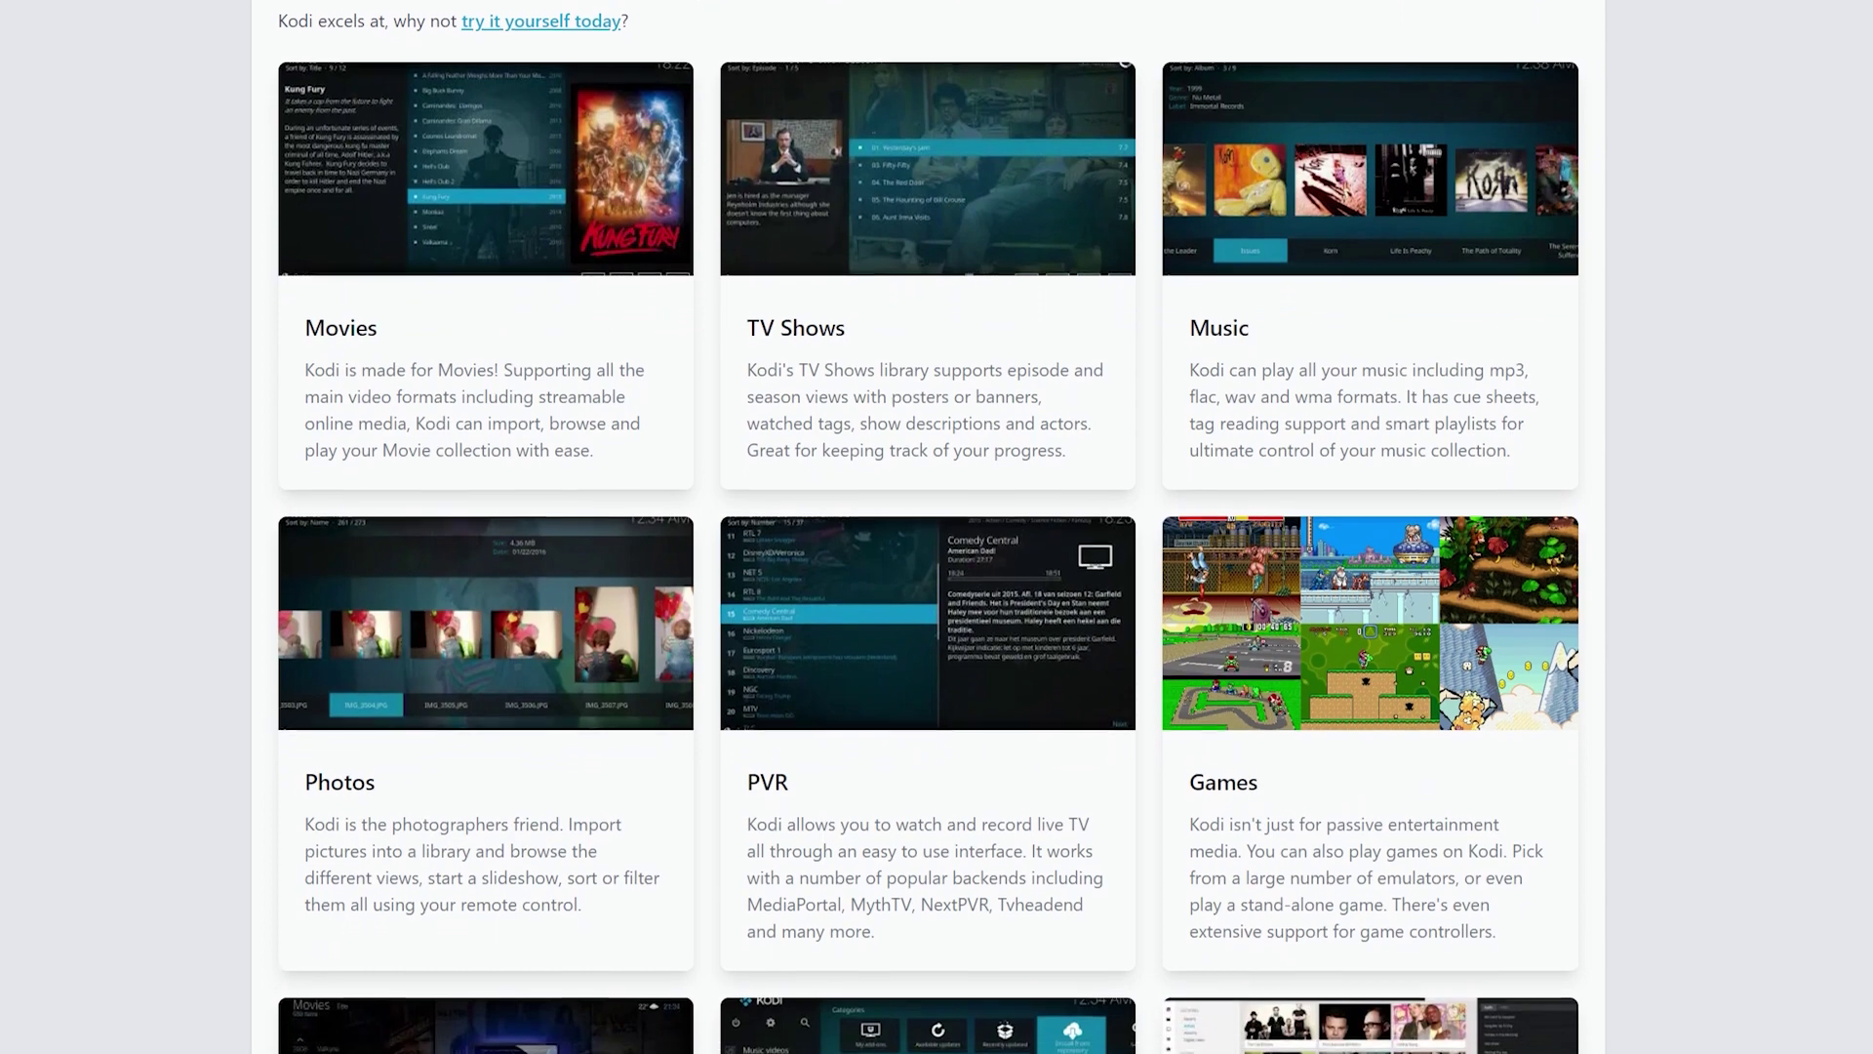
pyautogui.scroll(-1, 938, 557)
pyautogui.scroll(-1, 937, 557)
pyautogui.scroll(-1, 937, 556)
pyautogui.scroll(-1, 938, 556)
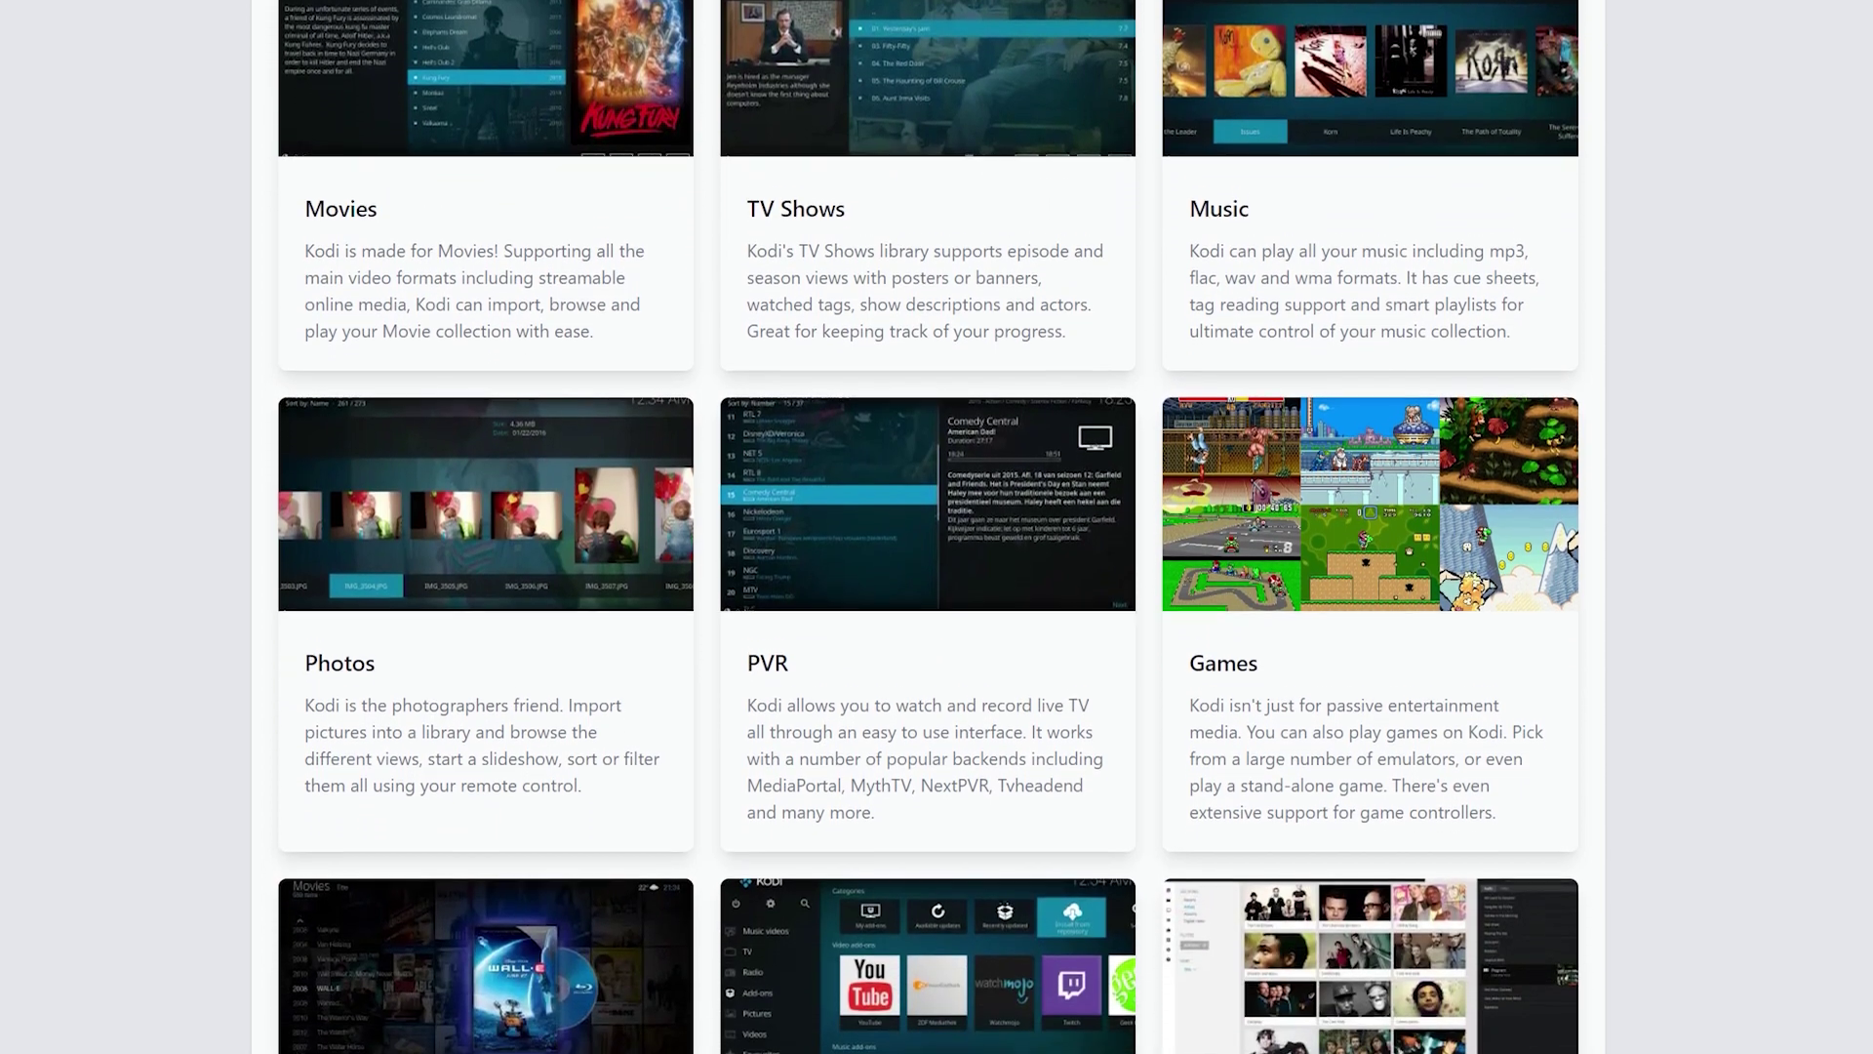